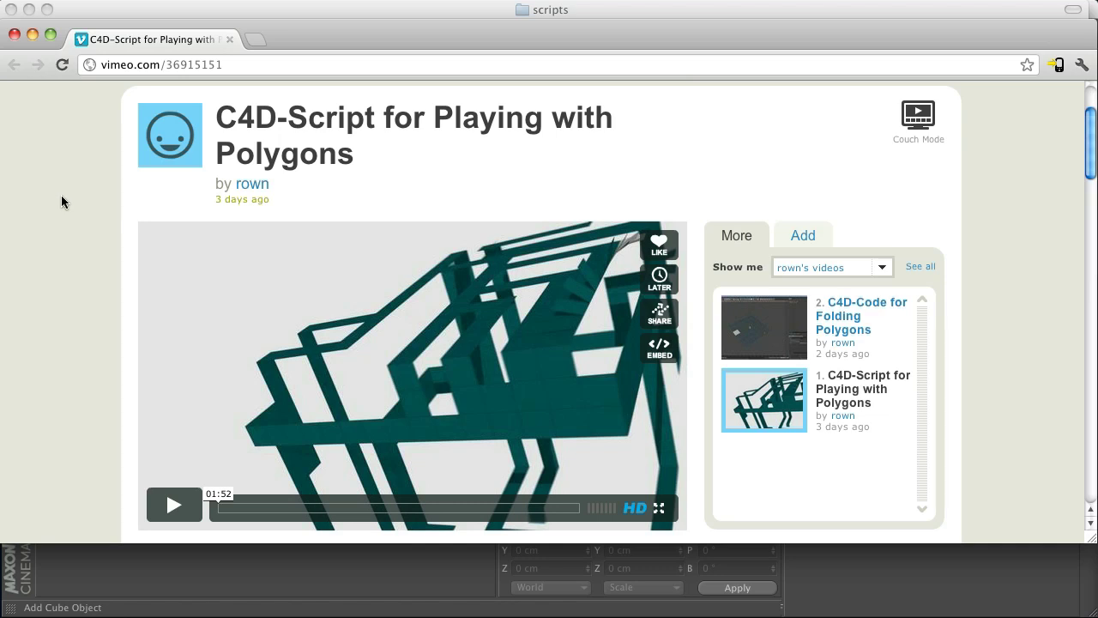
- Scroll the Vimeo page, then bring the Finder scripts window forward and move it down
{"action": "scroll", "coordinate": [56, 197], "scroll_direction": "down", "scroll_amount": 1}
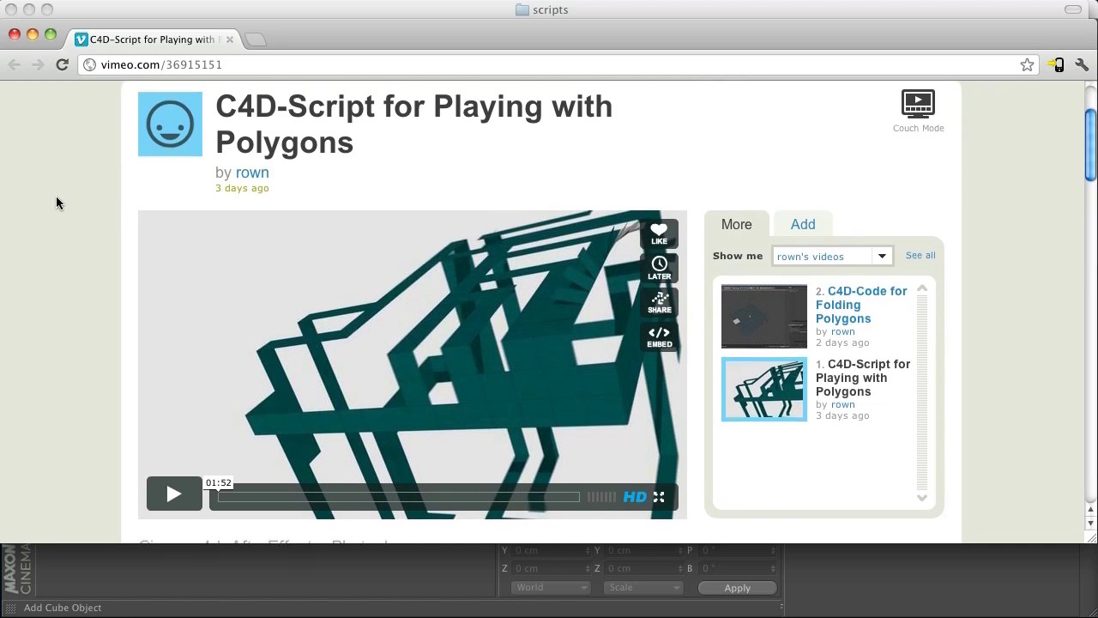
{"action": "scroll", "coordinate": [57, 203], "scroll_direction": "down", "scroll_amount": 1}
{"action": "scroll", "coordinate": [57, 203], "scroll_direction": "down", "scroll_amount": 1}
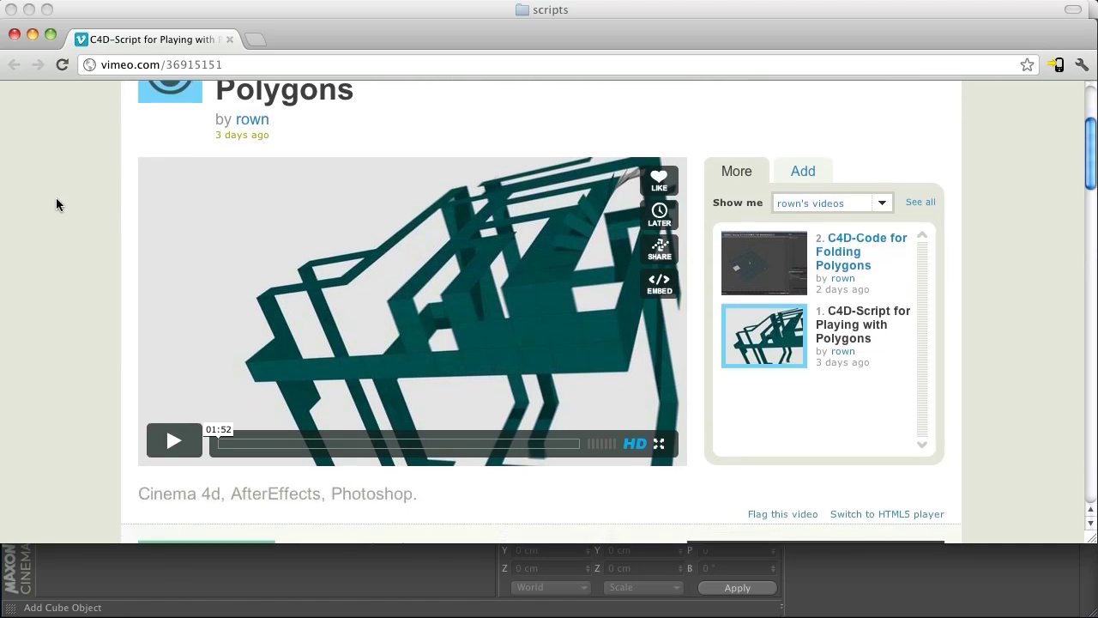
{"action": "scroll", "coordinate": [57, 204], "scroll_direction": "down", "scroll_amount": 1}
{"action": "scroll", "coordinate": [81, 214], "scroll_direction": "up", "scroll_amount": 4}
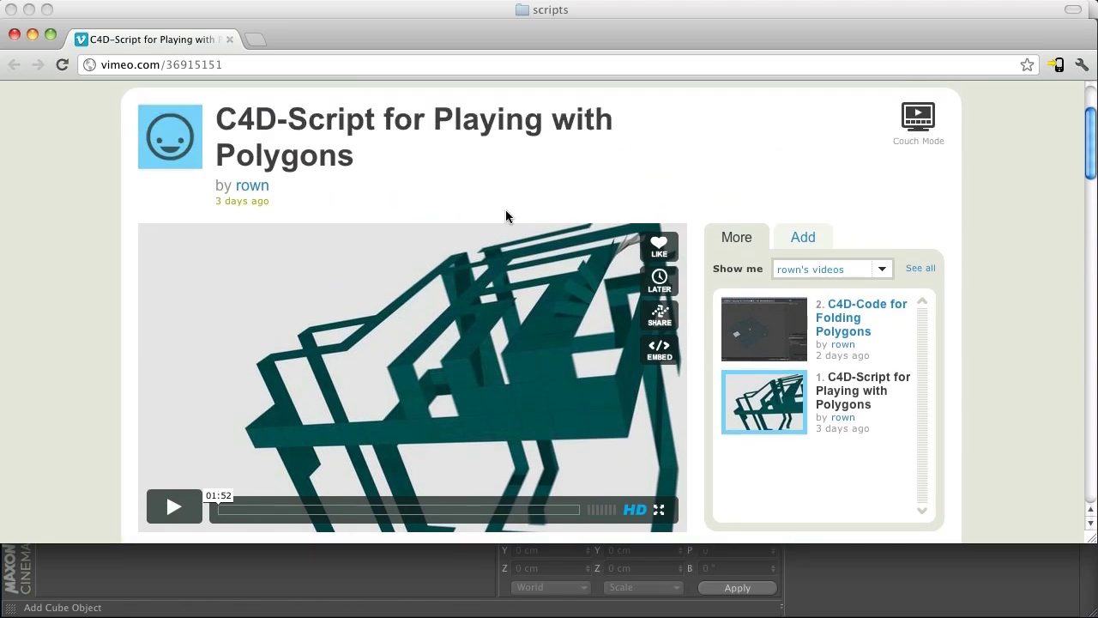
{"action": "key", "text": "super+Tab"}
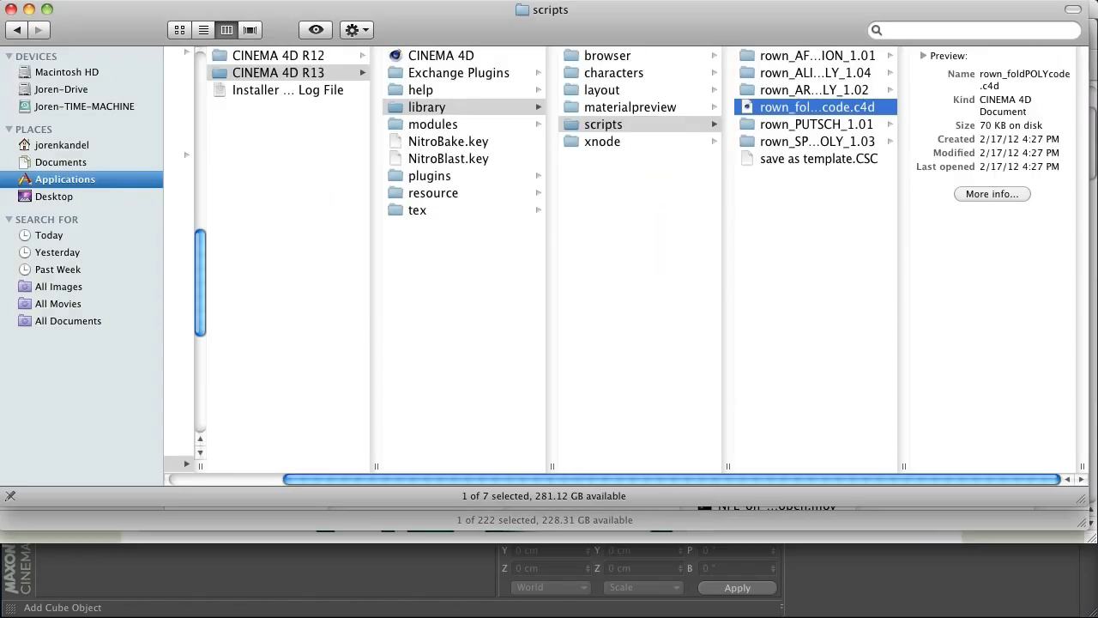
{"action": "left_click_drag", "start_coordinate": [605, 8], "coordinate": [595, 49]}
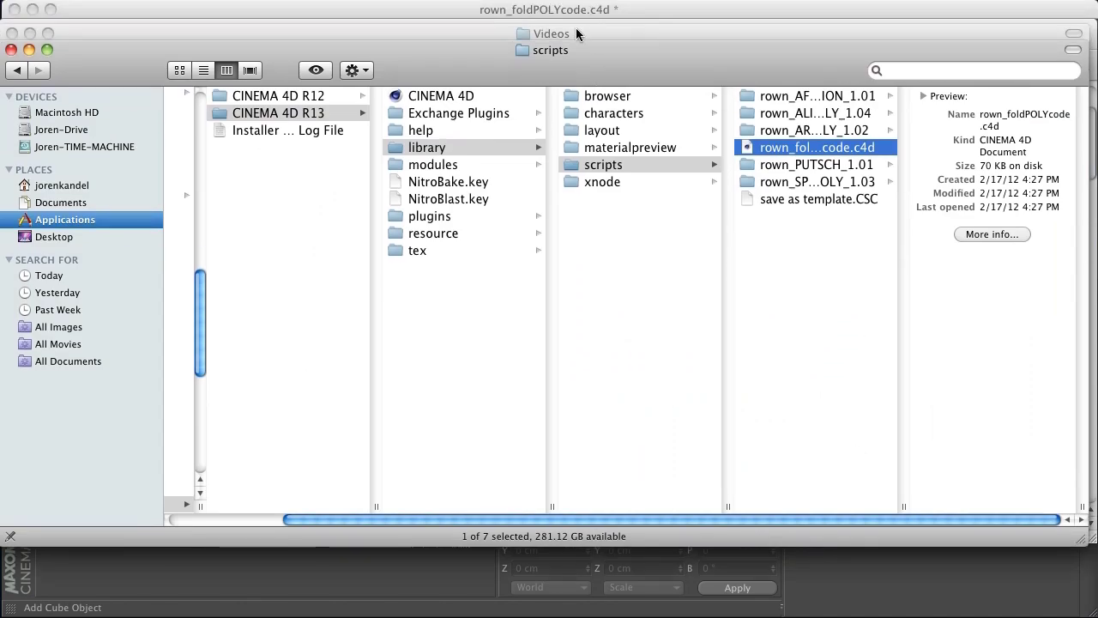
- Quick Look the NFL Network draft promo from the Videos window, rewind it, then close that window
{"action": "left_click", "coordinate": [580, 33]}
{"action": "key", "text": "space"}
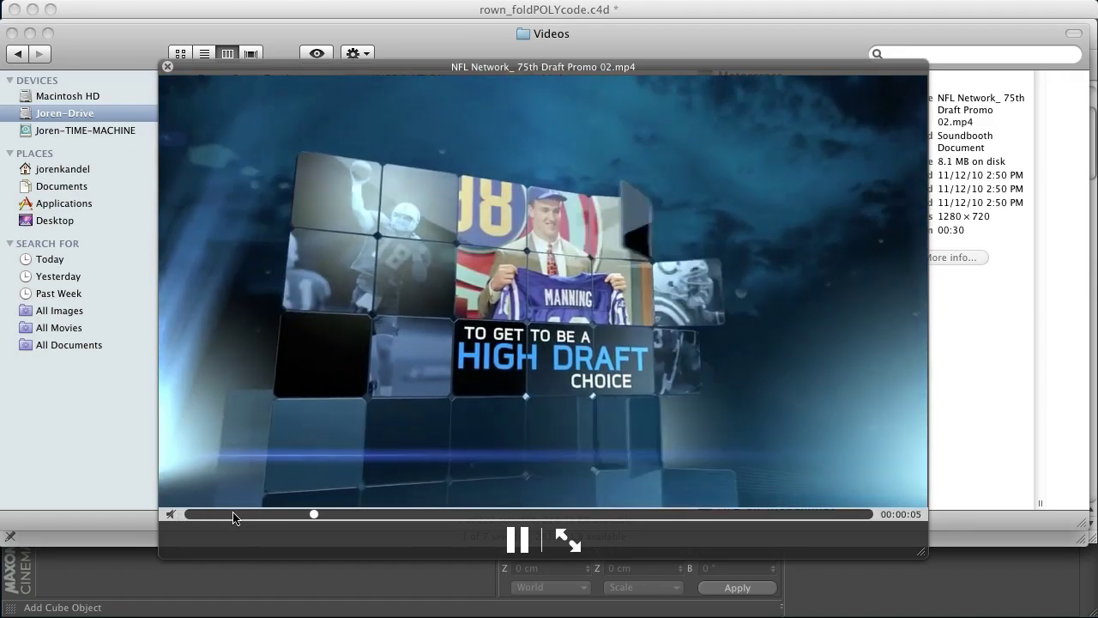
{"action": "left_click_drag", "start_coordinate": [233, 515], "coordinate": [262, 516]}
{"action": "key", "text": "space"}
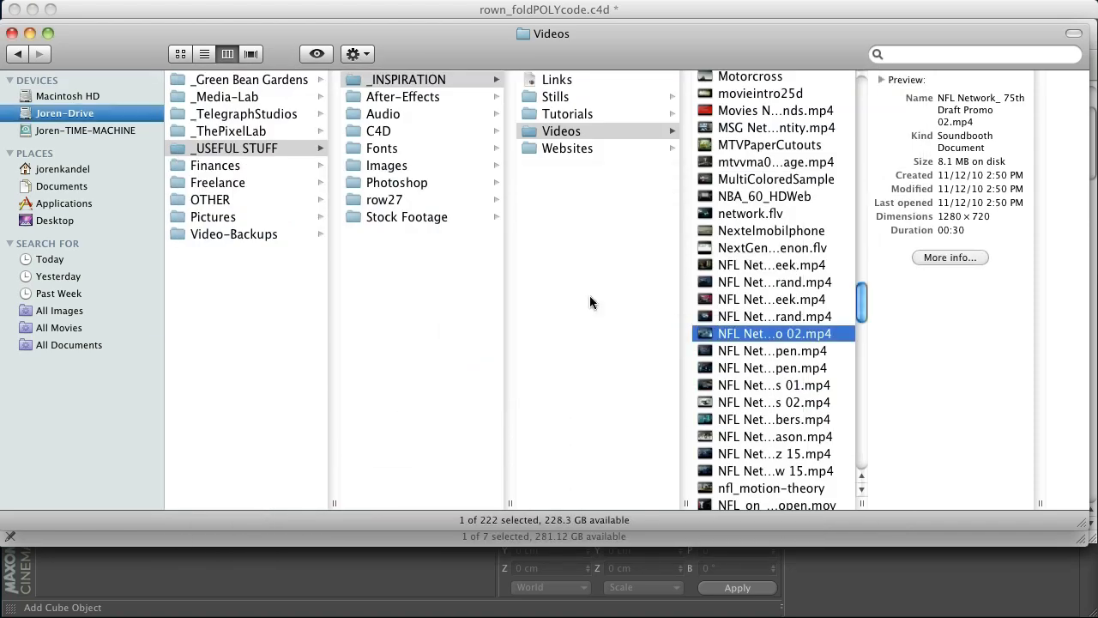
{"action": "left_click", "coordinate": [13, 34]}
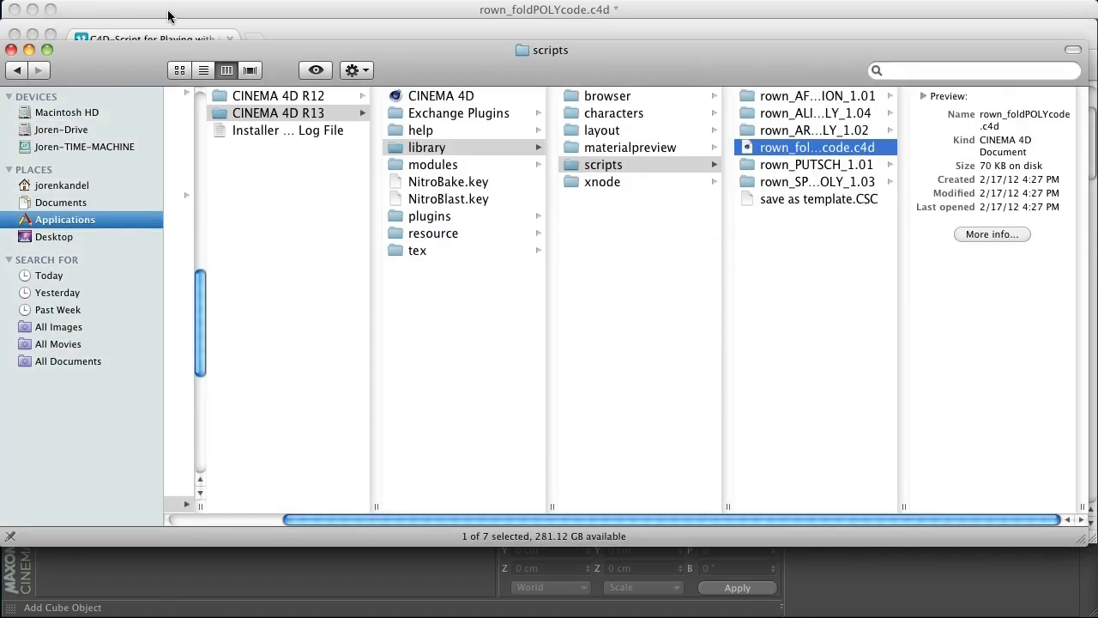
- Play the Vimeo polygon-script video and scroll down to the comment linking rown_POLY.zip
{"action": "left_click", "coordinate": [317, 33]}
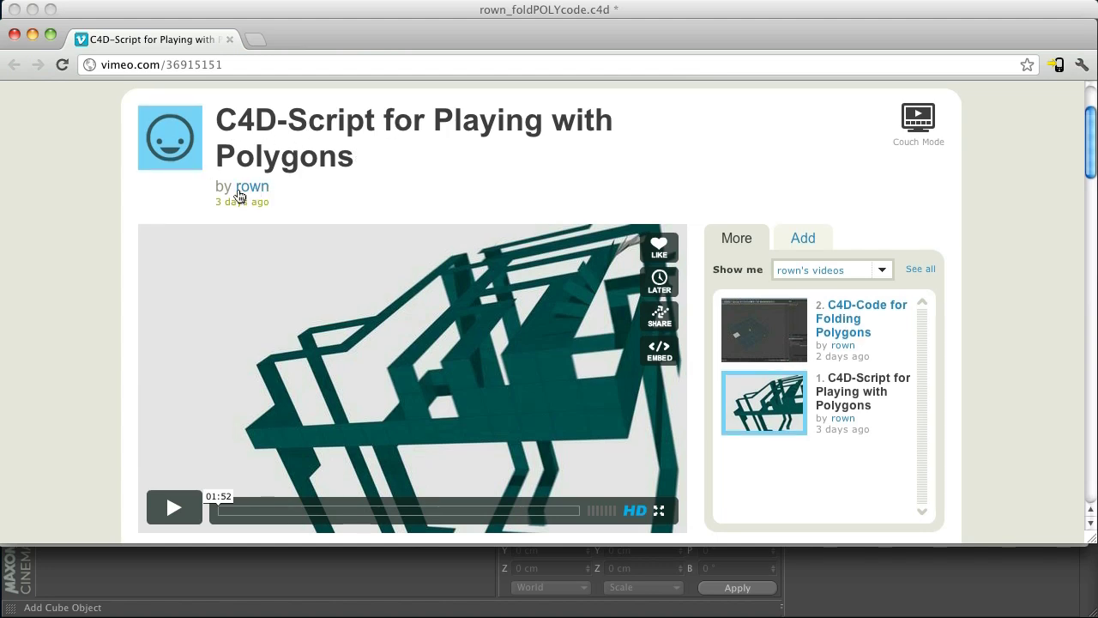
{"action": "scroll", "coordinate": [52, 227], "scroll_direction": "down", "scroll_amount": 3}
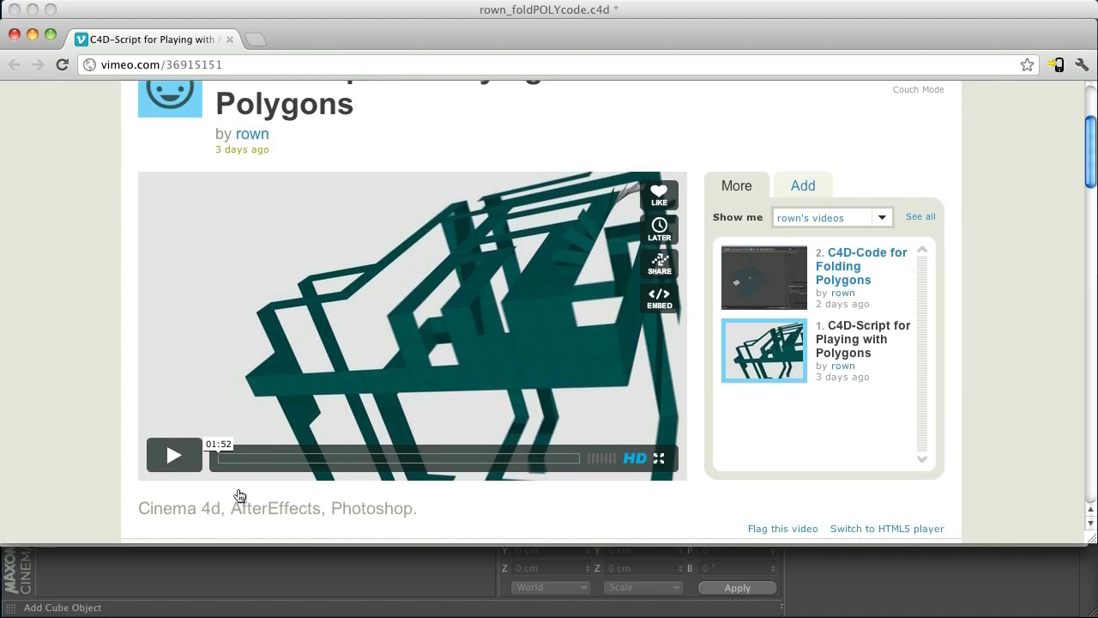
{"action": "left_click", "coordinate": [178, 463]}
{"action": "scroll", "coordinate": [73, 410], "scroll_direction": "down", "scroll_amount": 1}
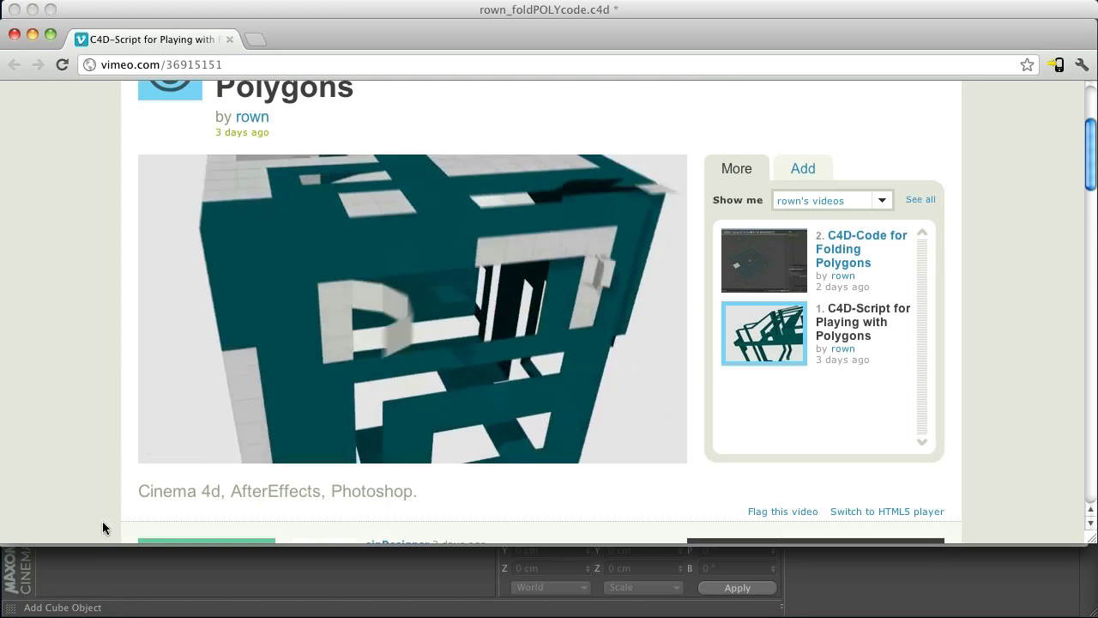
{"action": "mouse_move", "coordinate": [161, 449]}
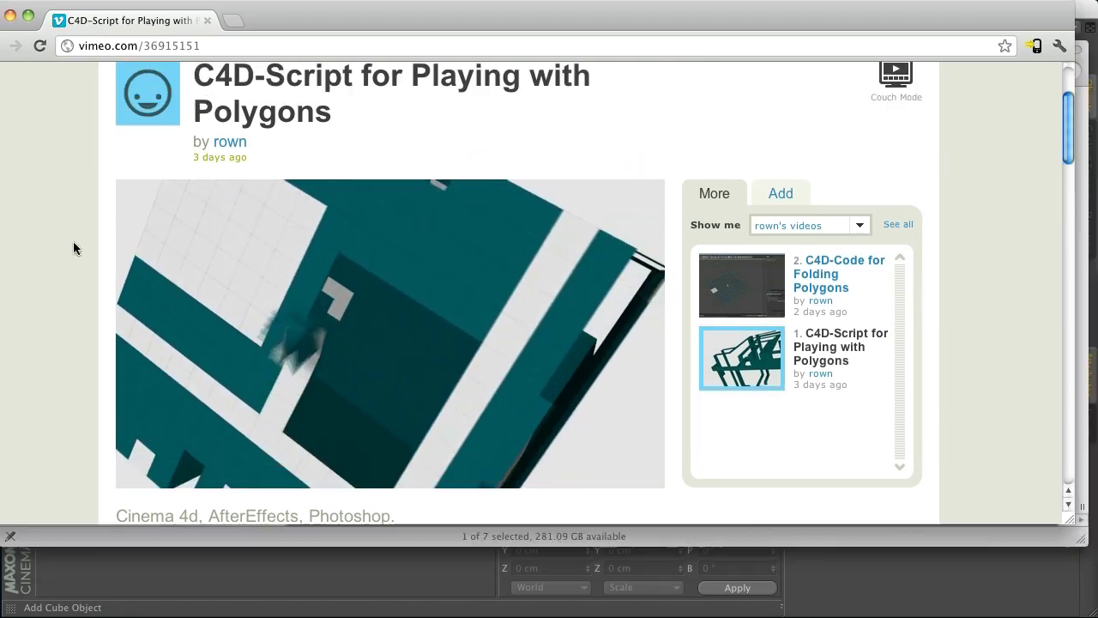
{"action": "scroll", "coordinate": [74, 243], "scroll_direction": "up", "scroll_amount": 1}
{"action": "scroll", "coordinate": [73, 243], "scroll_direction": "down", "scroll_amount": 3}
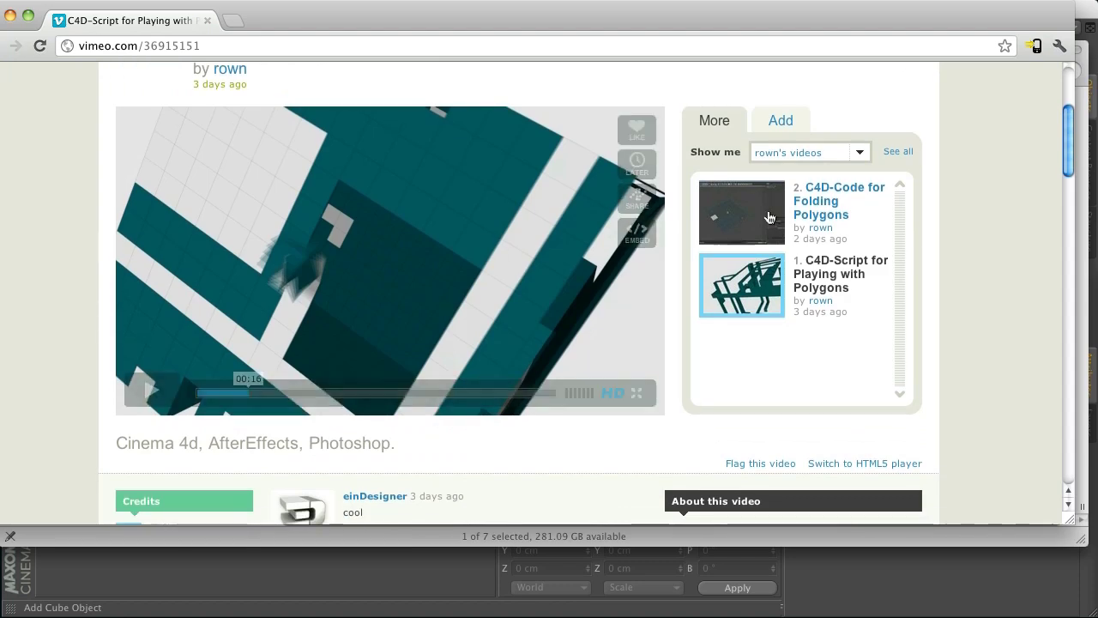
{"action": "left_click_drag", "start_coordinate": [1068, 141], "coordinate": [1061, 270]}
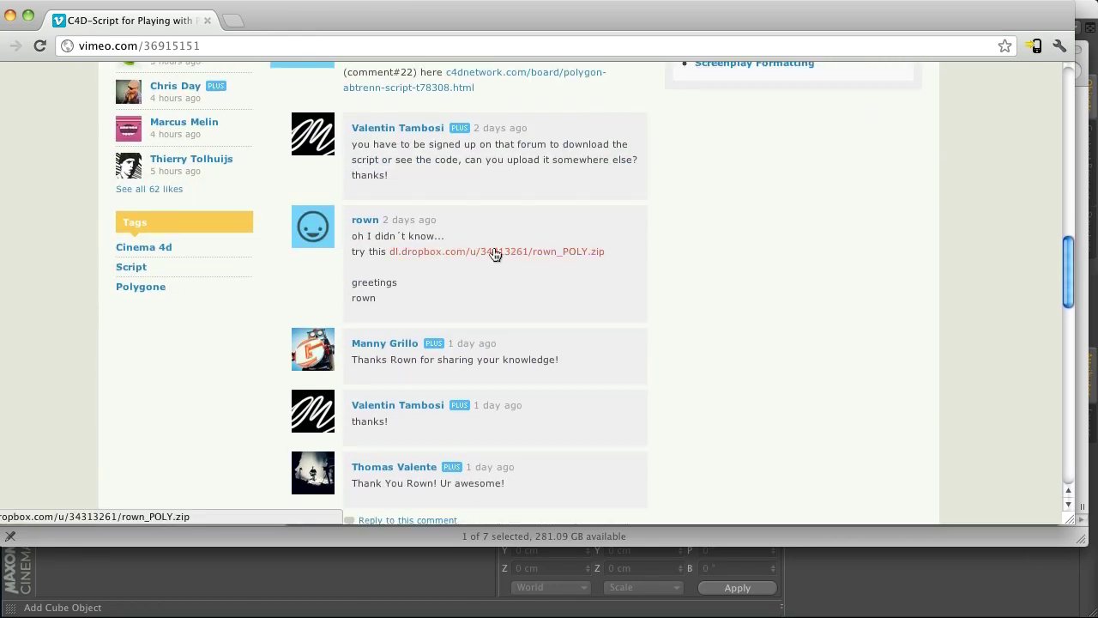
- Hide Chrome with Cmd+H and activate the Finder scripts window
{"action": "left_click_drag", "start_coordinate": [394, 13], "coordinate": [447, 82]}
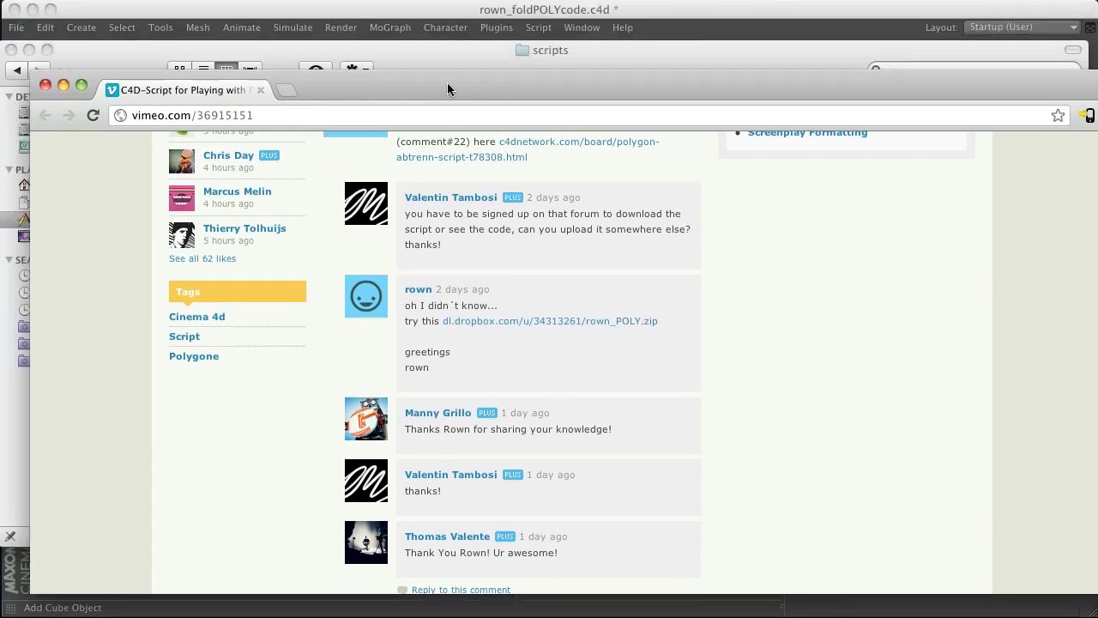
{"action": "key", "text": "super+h"}
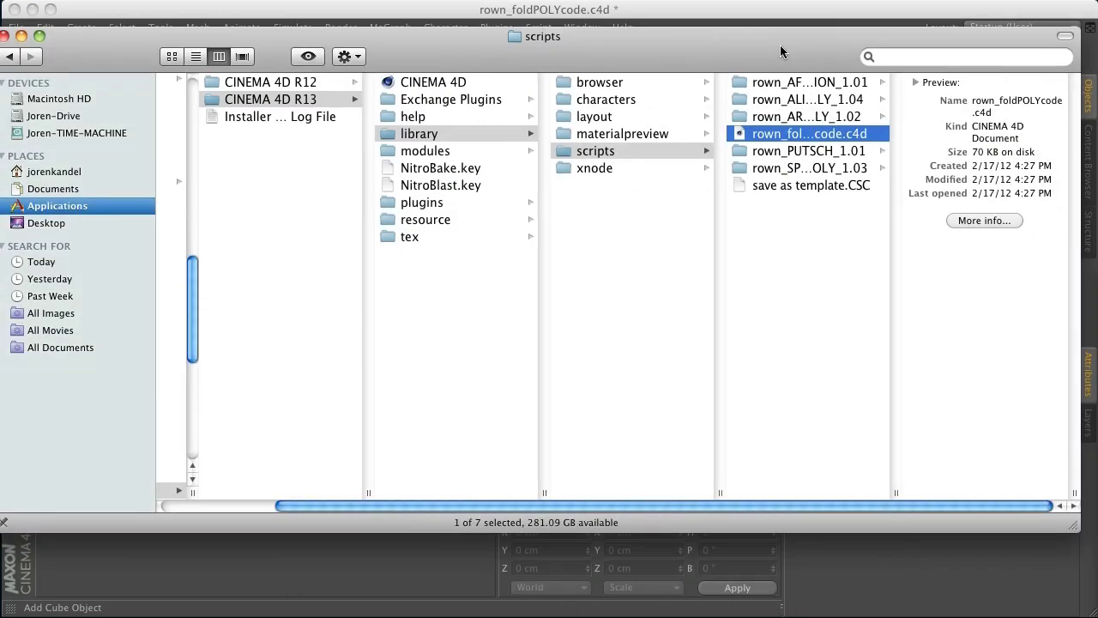
{"action": "left_click_drag", "start_coordinate": [797, 65], "coordinate": [788, 54]}
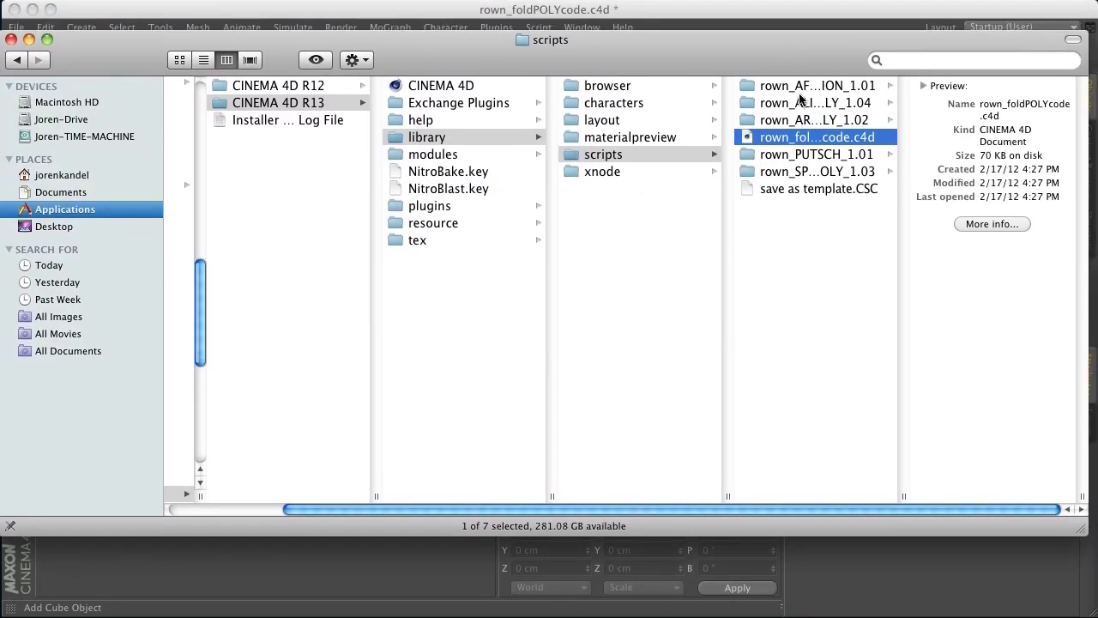
- Browse the rown script folders (PUTSCH, SPLT-POLY, ARRANGE-POLY, AFFILIATION, ALIGN-POLY) and select rown_foldPOLYcode.c4d
{"action": "left_click", "coordinate": [760, 160]}
{"action": "left_click", "coordinate": [775, 173]}
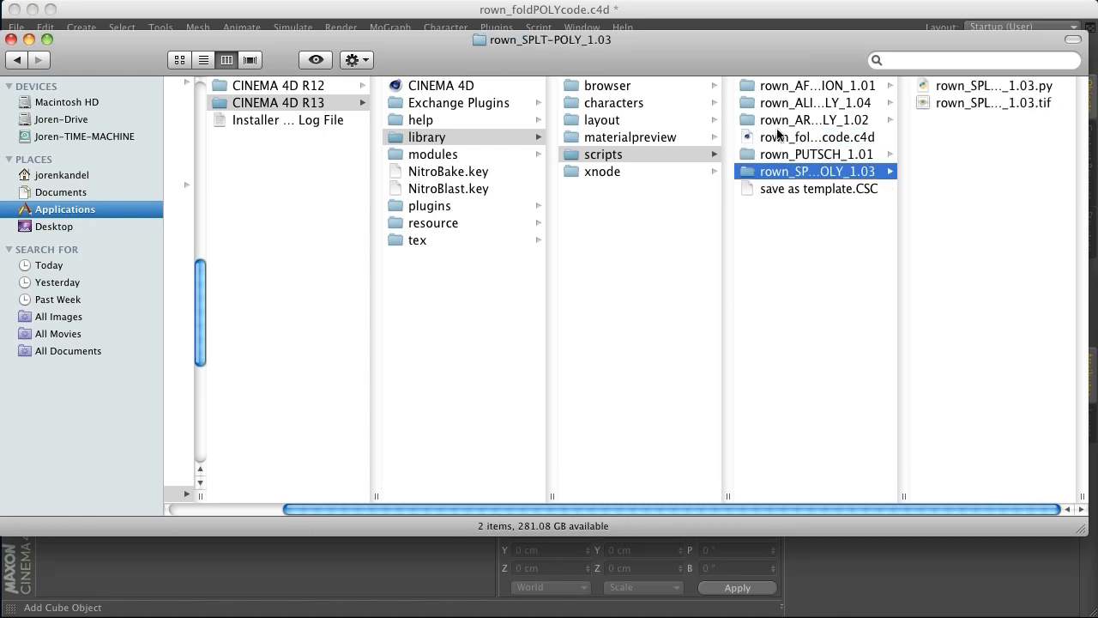
{"action": "left_click", "coordinate": [778, 124]}
{"action": "left_click", "coordinate": [784, 89]}
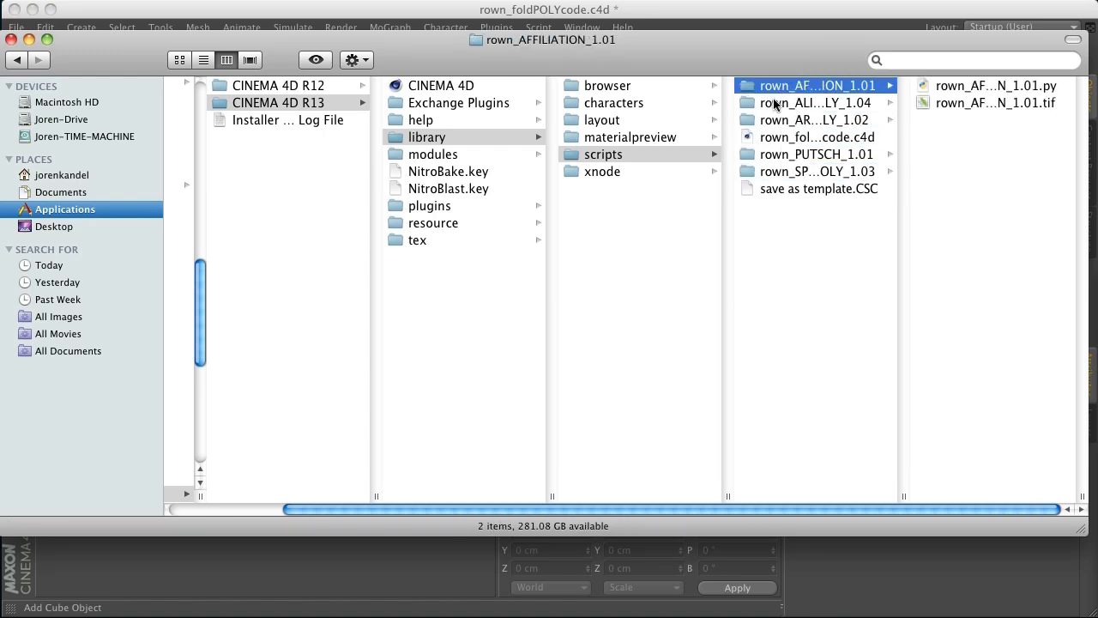
{"action": "left_click", "coordinate": [786, 108]}
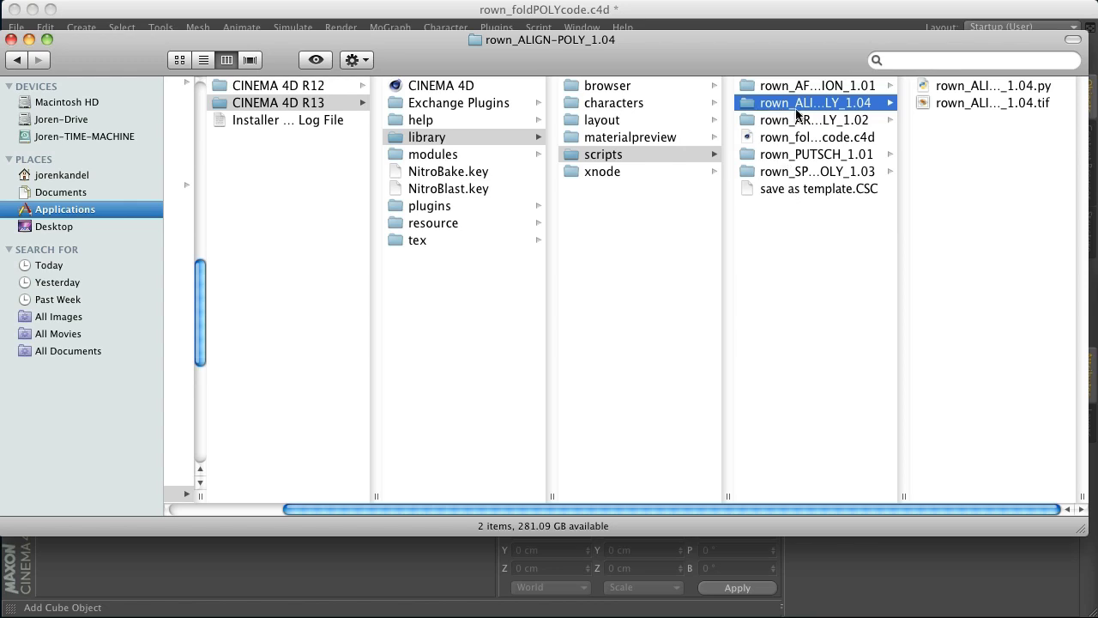
{"action": "left_click", "coordinate": [768, 139]}
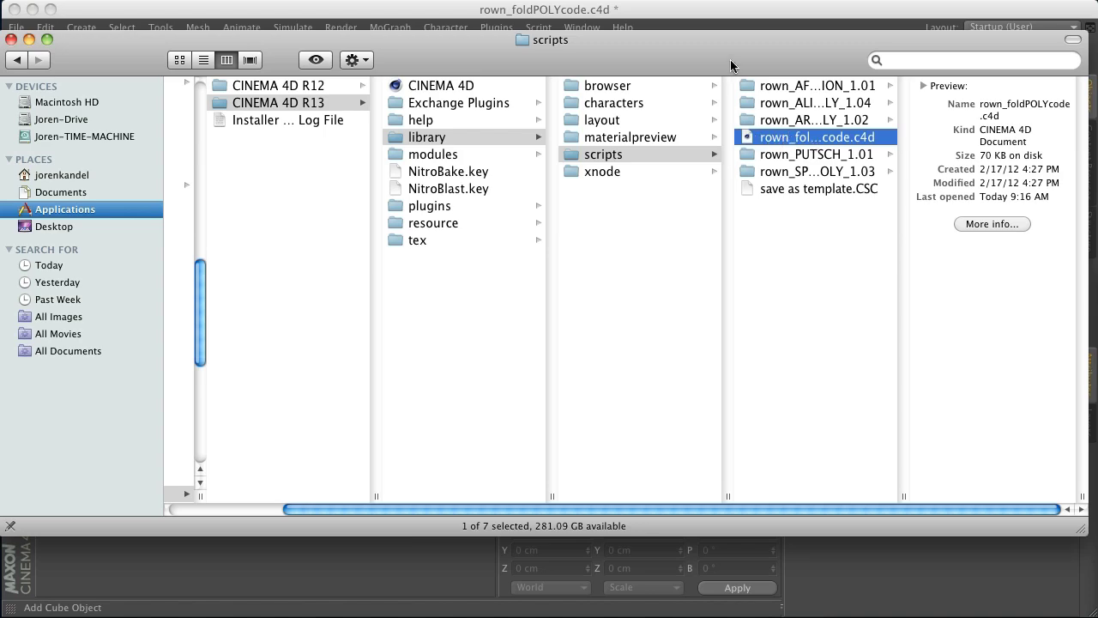
{"action": "mouse_move", "coordinate": [729, 60]}
{"action": "left_mouse_down"}
{"action": "mouse_move", "coordinate": [748, 238]}
{"action": "mouse_move", "coordinate": [735, 44]}
{"action": "left_mouse_up"}
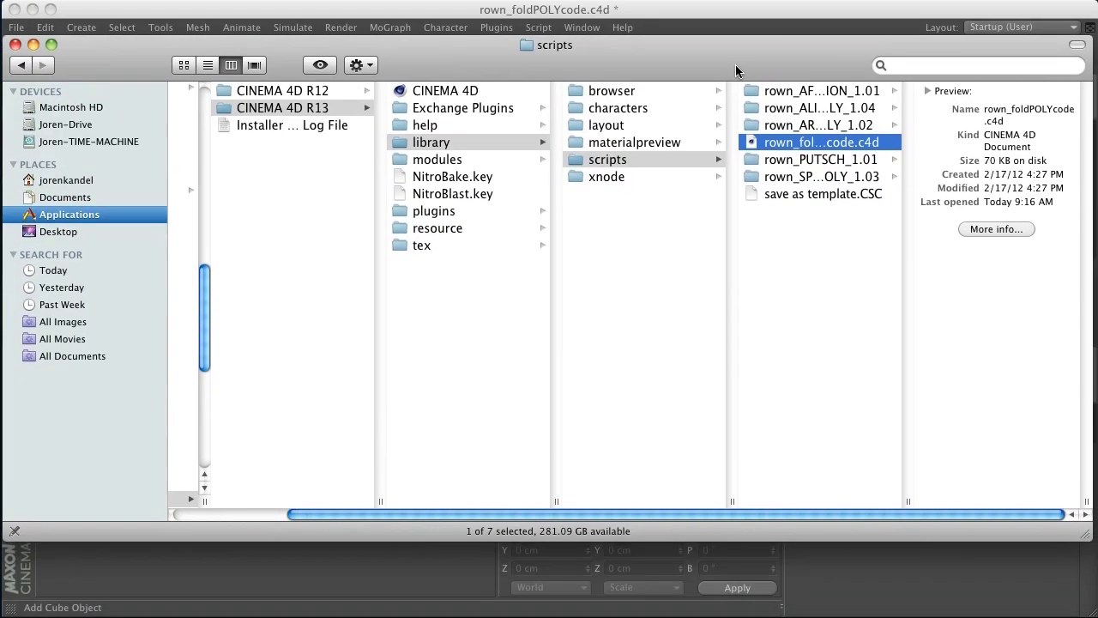
- Reopen rown_foldPOLYcode.c4d and show the Code null's Python tag User Data: foldaxis y, count 0
{"action": "double_click", "coordinate": [750, 125]}
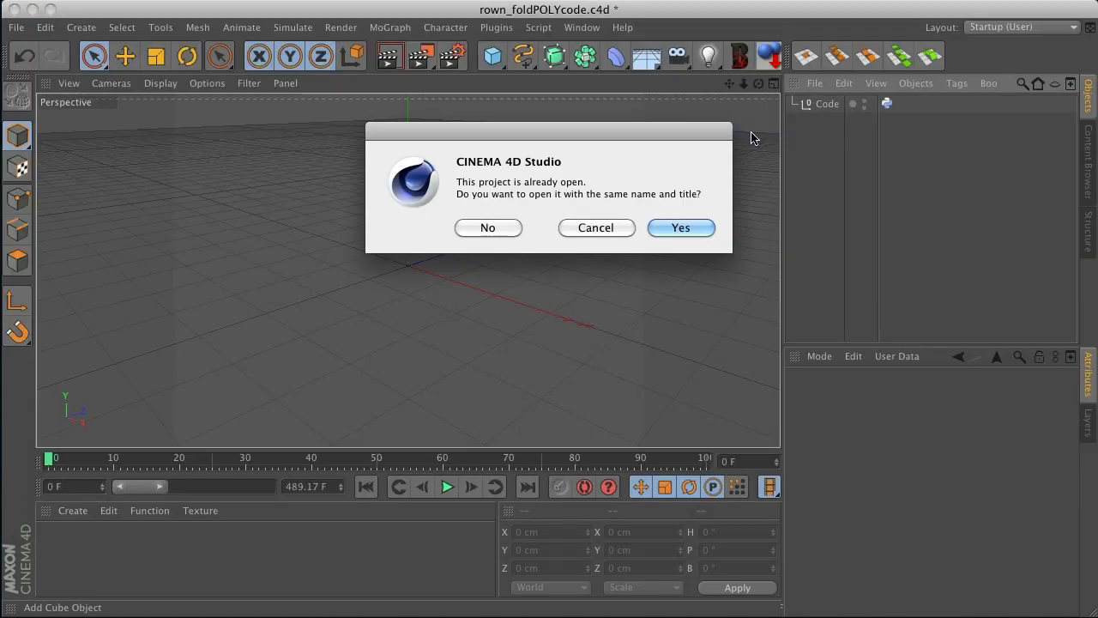
{"action": "left_click", "coordinate": [691, 226]}
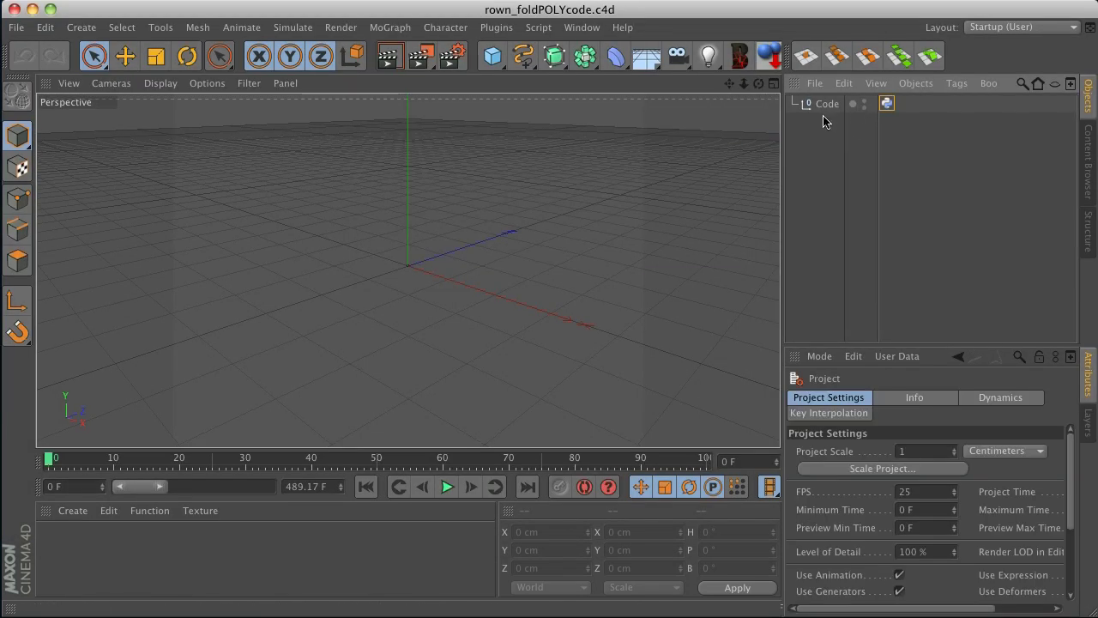
{"action": "left_click", "coordinate": [884, 103]}
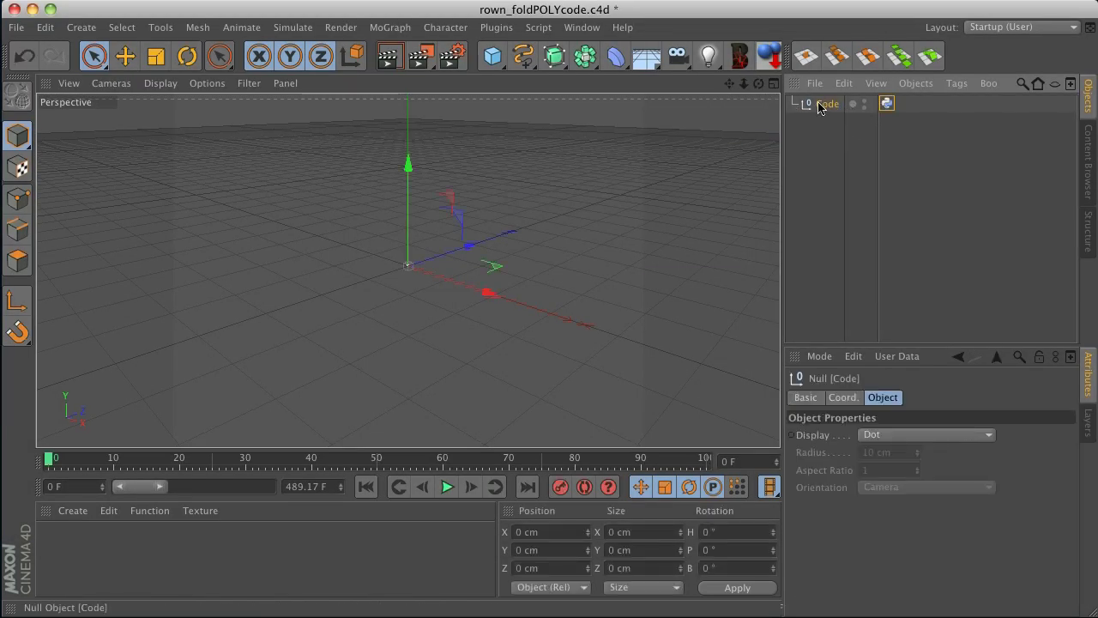
{"action": "left_click", "coordinate": [891, 103]}
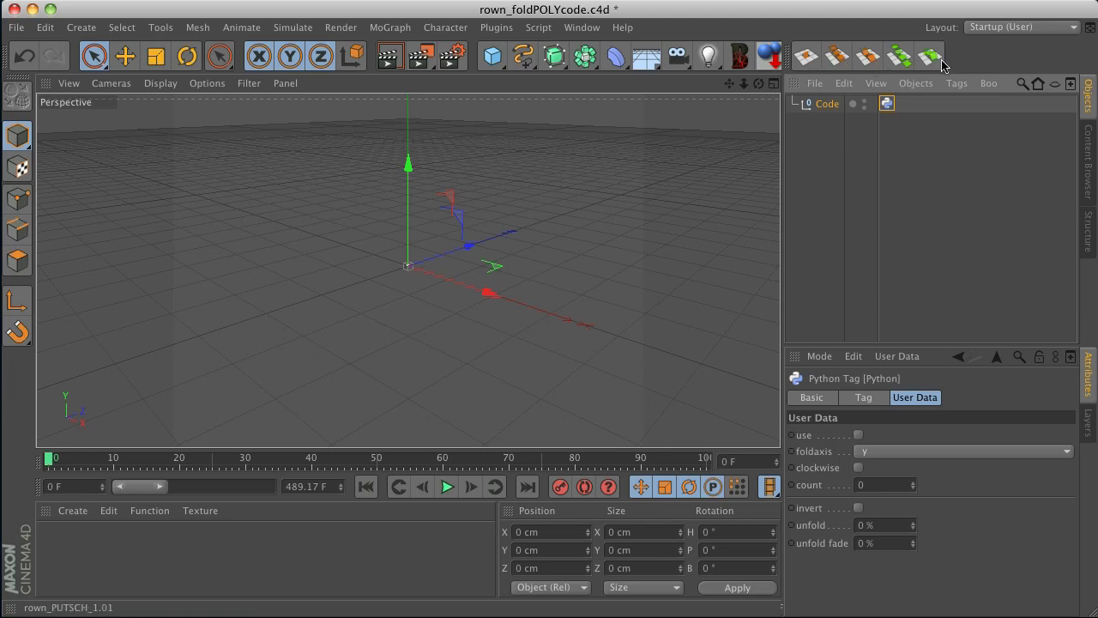
{"action": "left_click", "coordinate": [590, 29]}
{"action": "mouse_move", "coordinate": [603, 53]}
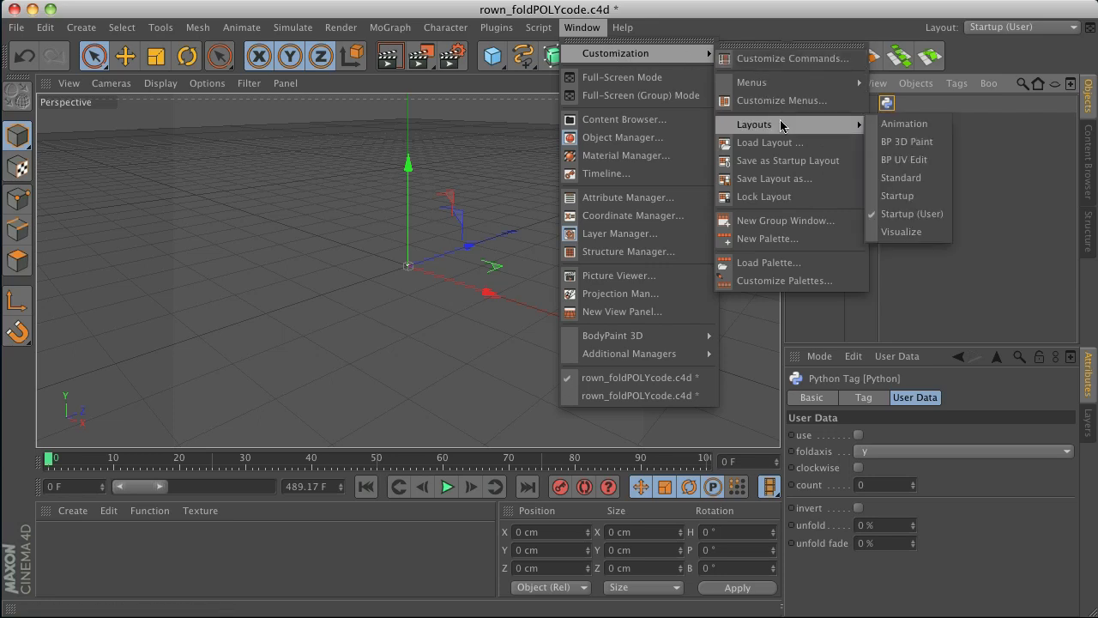
{"action": "left_click", "coordinate": [786, 282]}
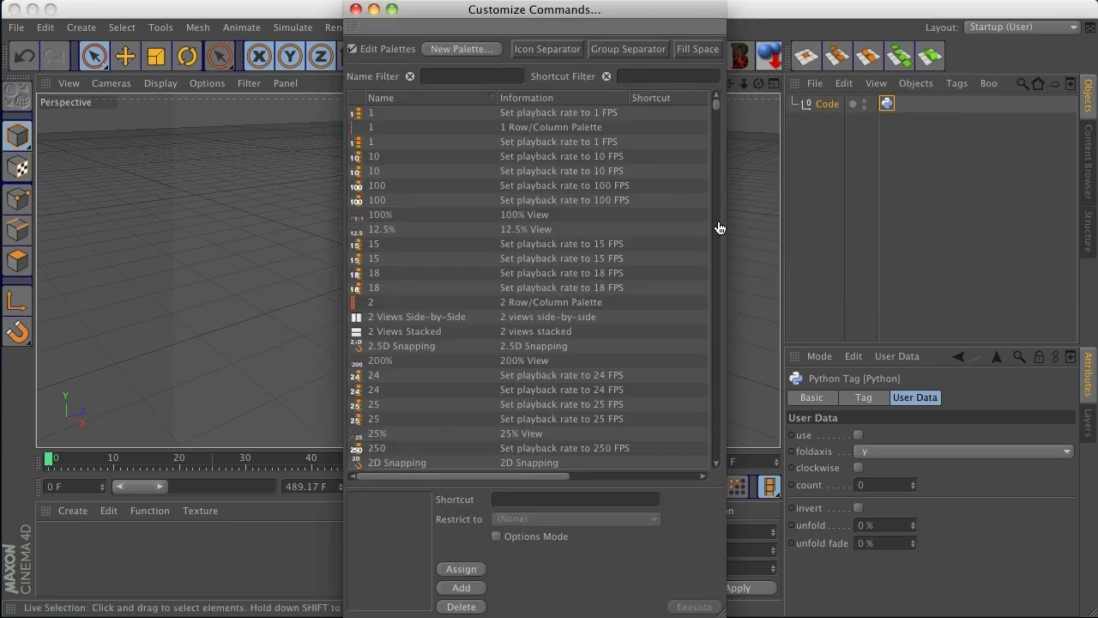
{"action": "type", "text": "r"}
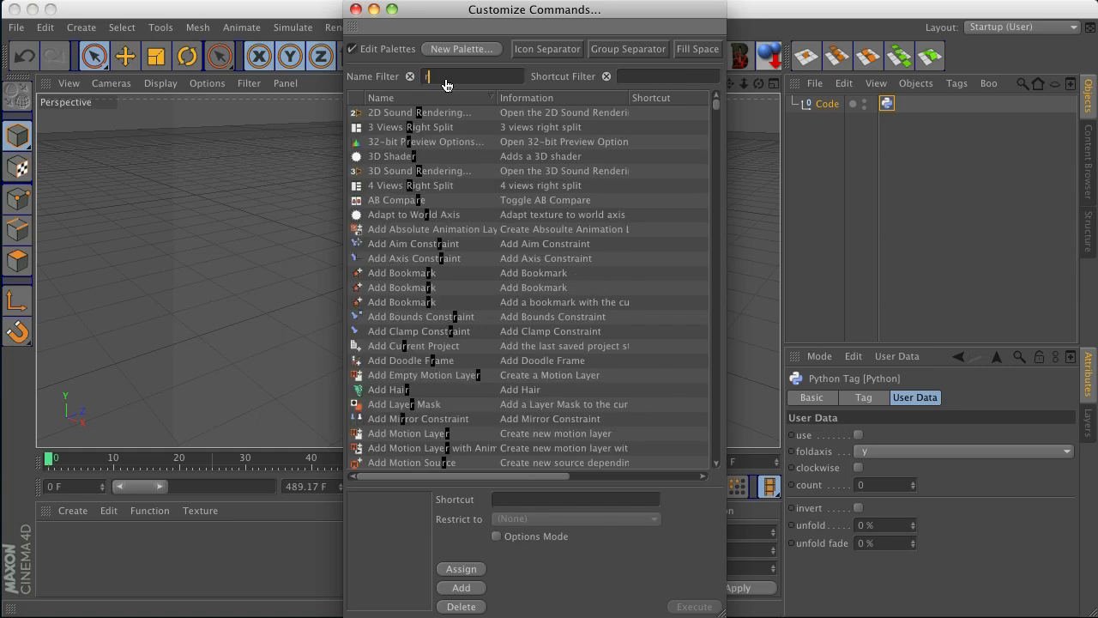
{"action": "type", "text": "own"}
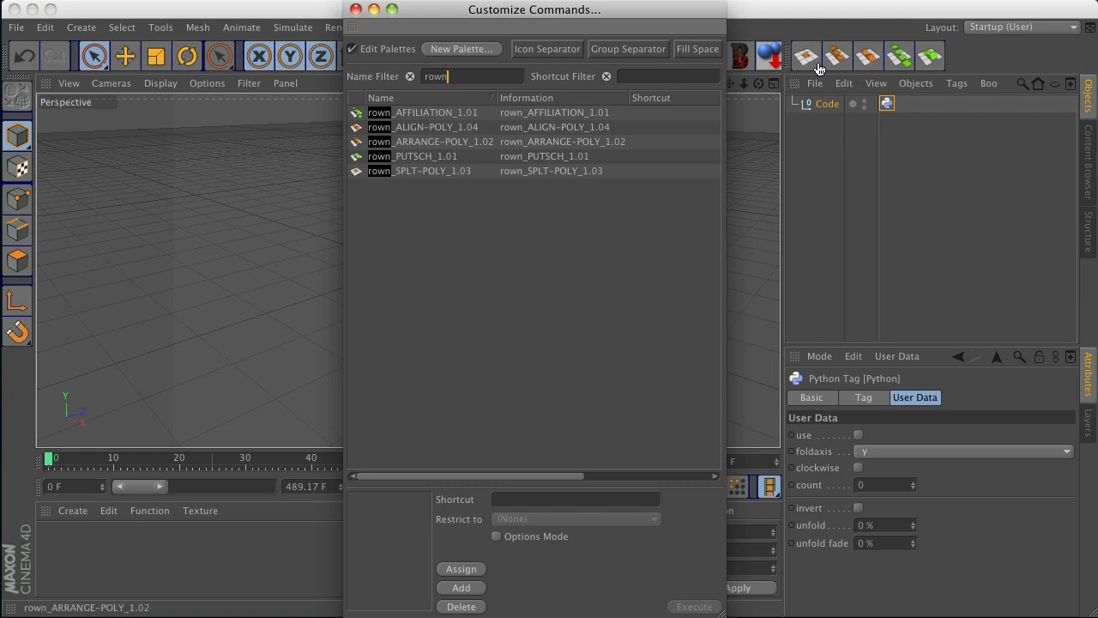
{"action": "left_click", "coordinate": [354, 9]}
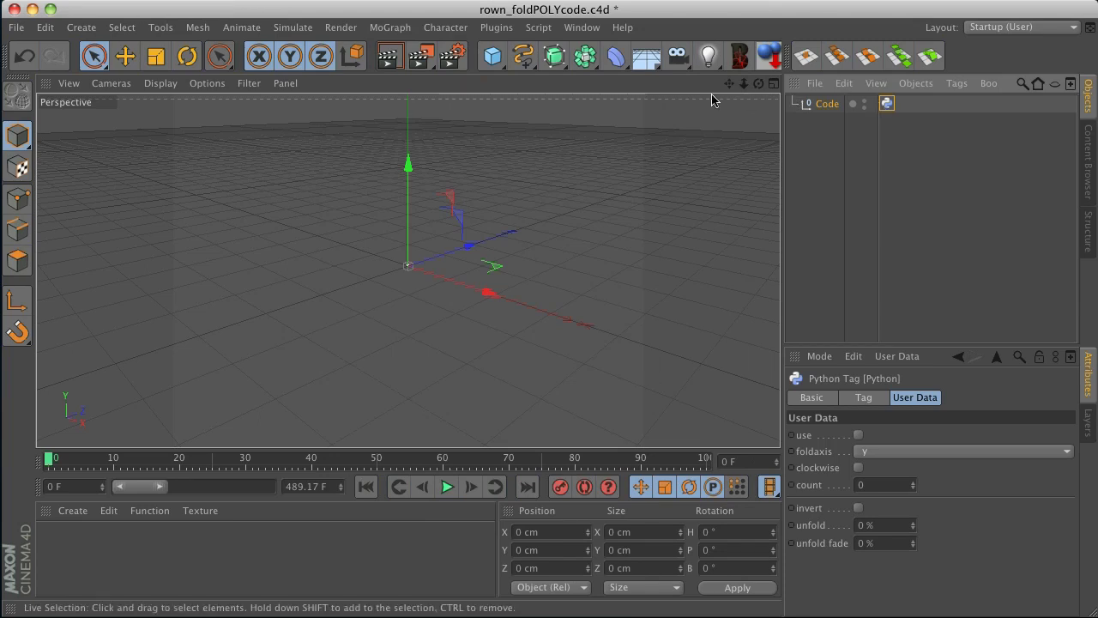
- Add a 200 cm cube with Segments X, Y and Z set to 10
{"action": "left_click", "coordinate": [489, 57]}
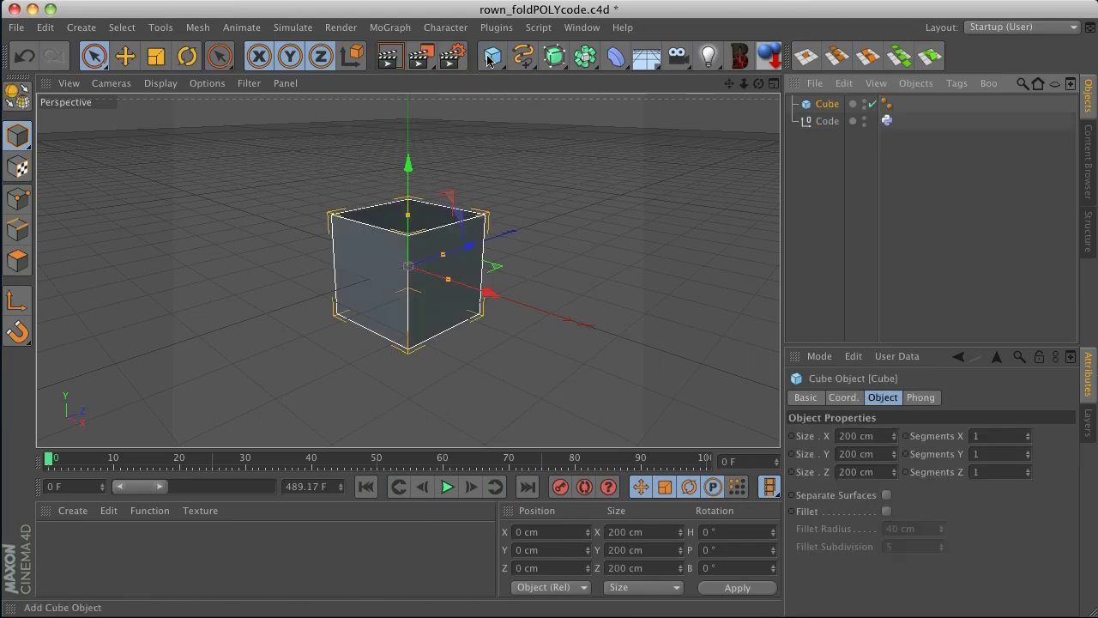
{"action": "scroll", "coordinate": [412, 277], "scroll_direction": "up", "scroll_amount": 5}
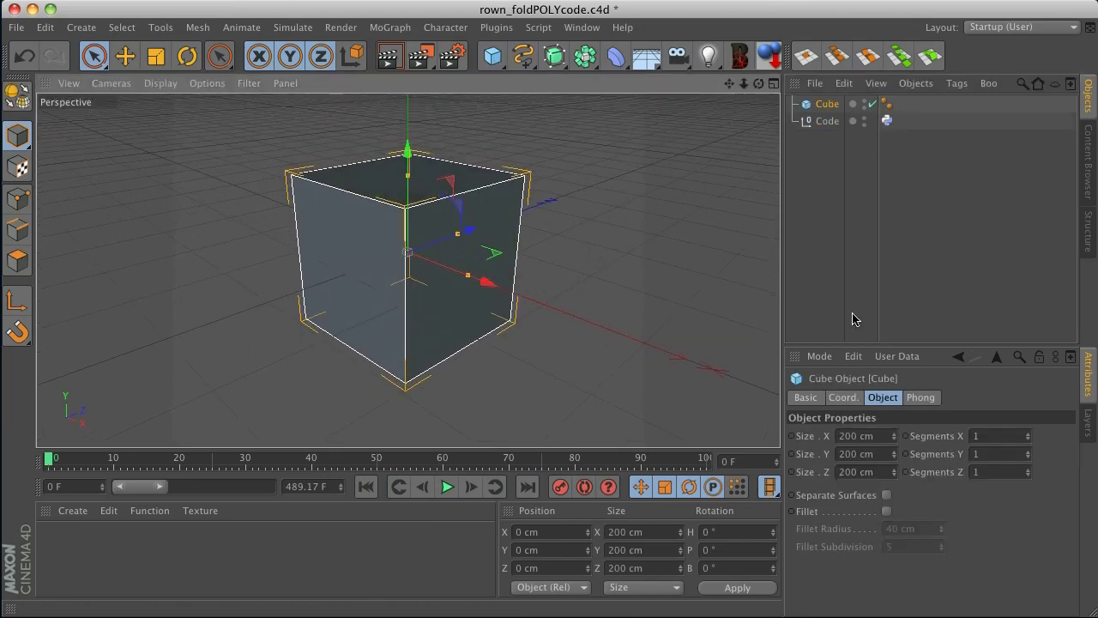
{"action": "left_click", "coordinate": [993, 434]}
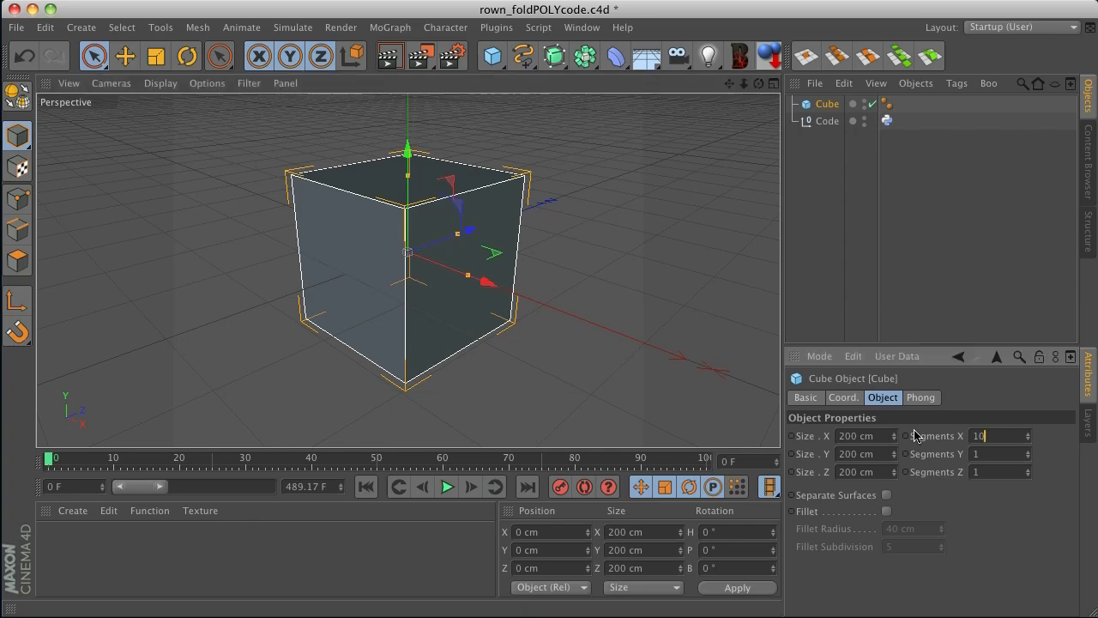
{"action": "type", "text": "10"}
{"action": "key", "text": "Tab"}
{"action": "type", "text": "10"}
{"action": "key", "text": "Tab"}
{"action": "type", "text": "10"}
{"action": "key", "text": "Return"}
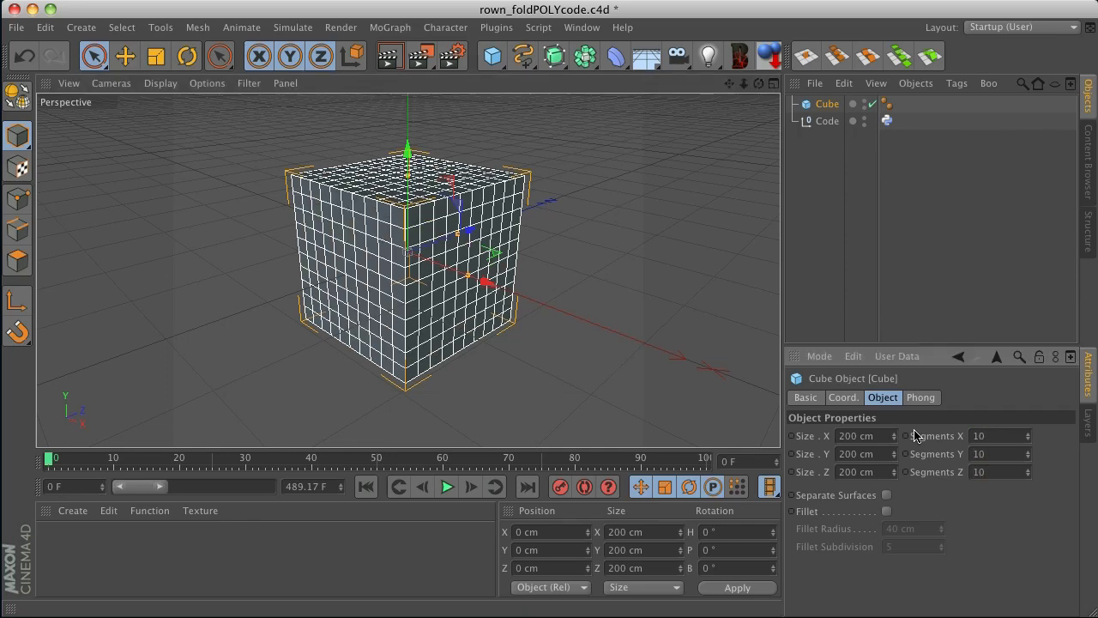
- Convert the cube into an editable polygon object with Make Editable
{"action": "left_click_drag", "start_coordinate": [416, 246], "coordinate": [410, 283], "text": "alt"}
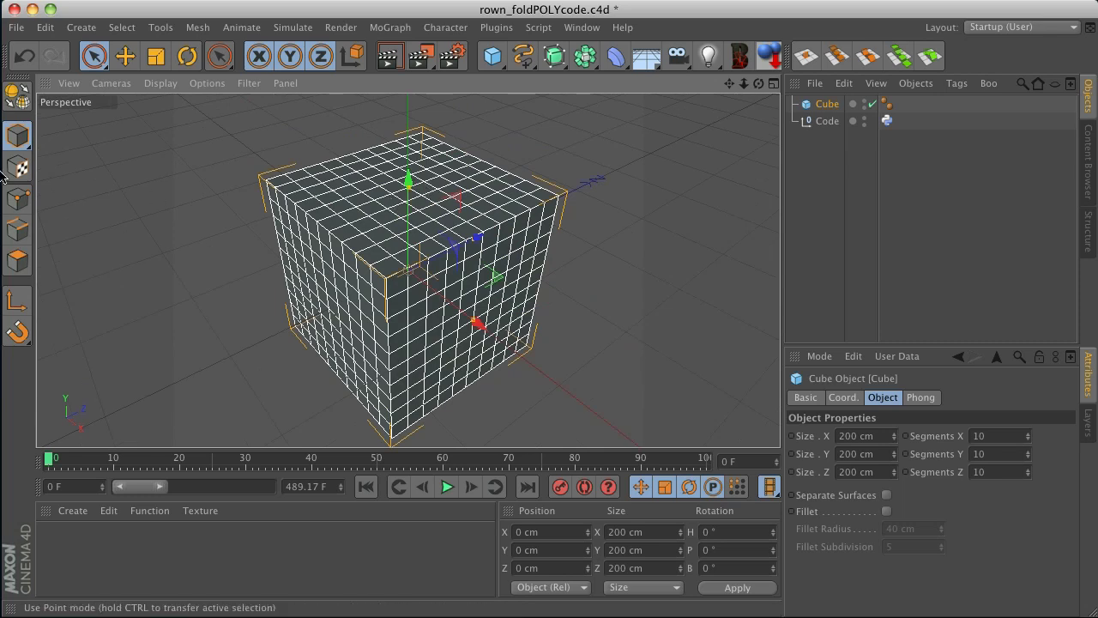
{"action": "left_click", "coordinate": [14, 101]}
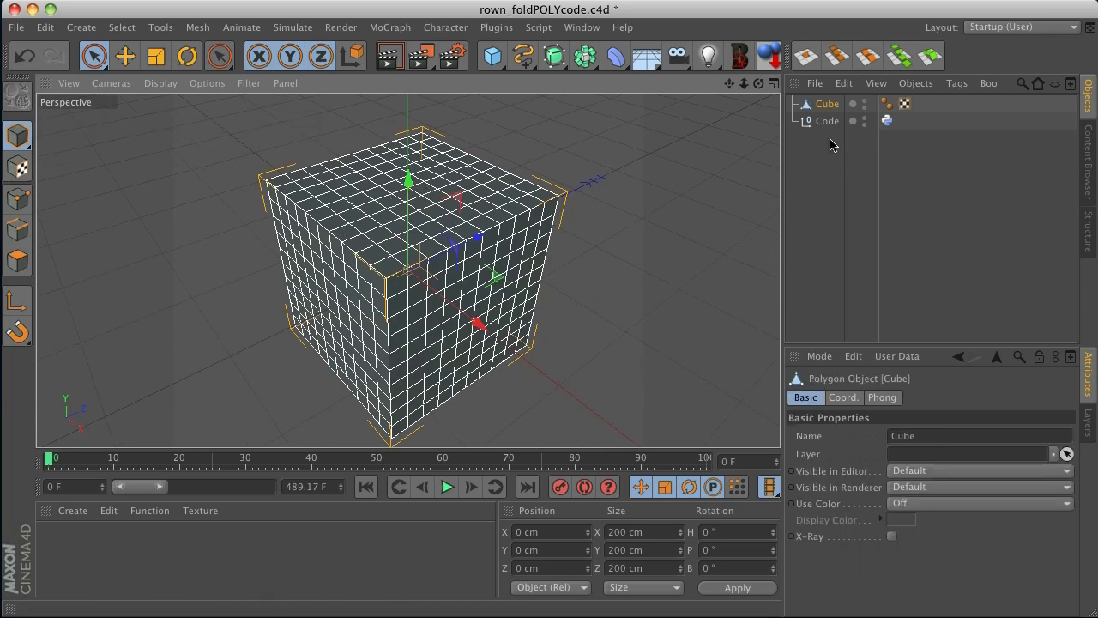
{"action": "left_click_drag", "start_coordinate": [584, 283], "coordinate": [402, 235], "text": "alt"}
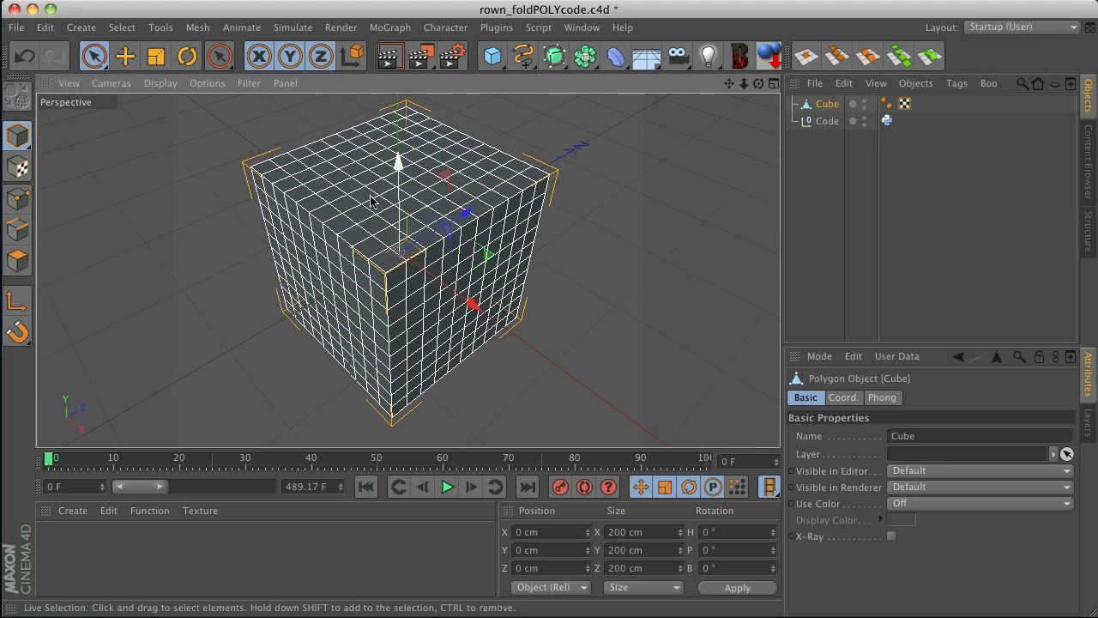
- In Polygon mode, Live-Select a zigzag strip of top-face polygons reaching the right edge
{"action": "left_click", "coordinate": [17, 260]}
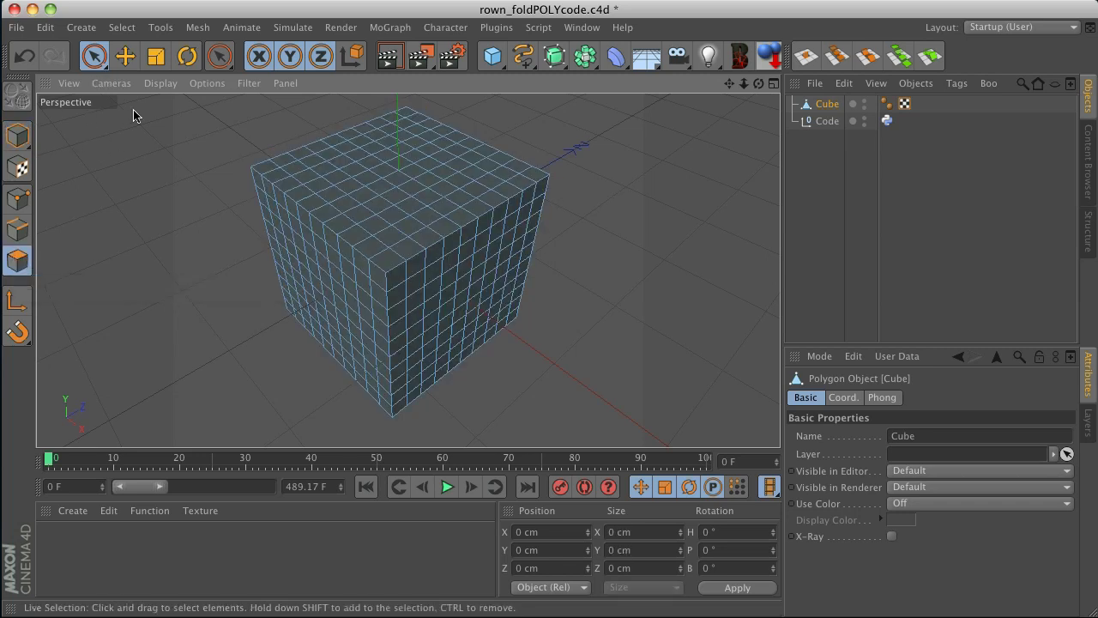
{"action": "left_click", "coordinate": [95, 56]}
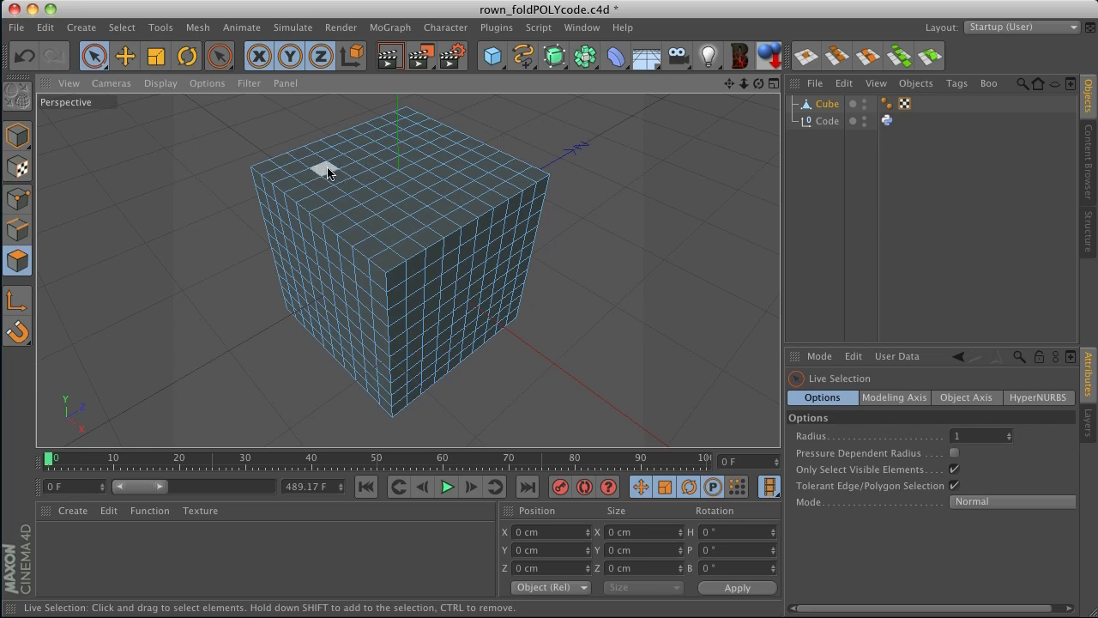
{"action": "mouse_move", "coordinate": [326, 170]}
{"action": "left_mouse_down"}
{"action": "mouse_move", "coordinate": [383, 206]}
{"action": "mouse_move", "coordinate": [440, 171]}
{"action": "mouse_move", "coordinate": [489, 195]}
{"action": "mouse_move", "coordinate": [529, 179]}
{"action": "left_mouse_up"}
{"action": "left_click_drag", "start_coordinate": [758, 83], "coordinate": [731, 96]}
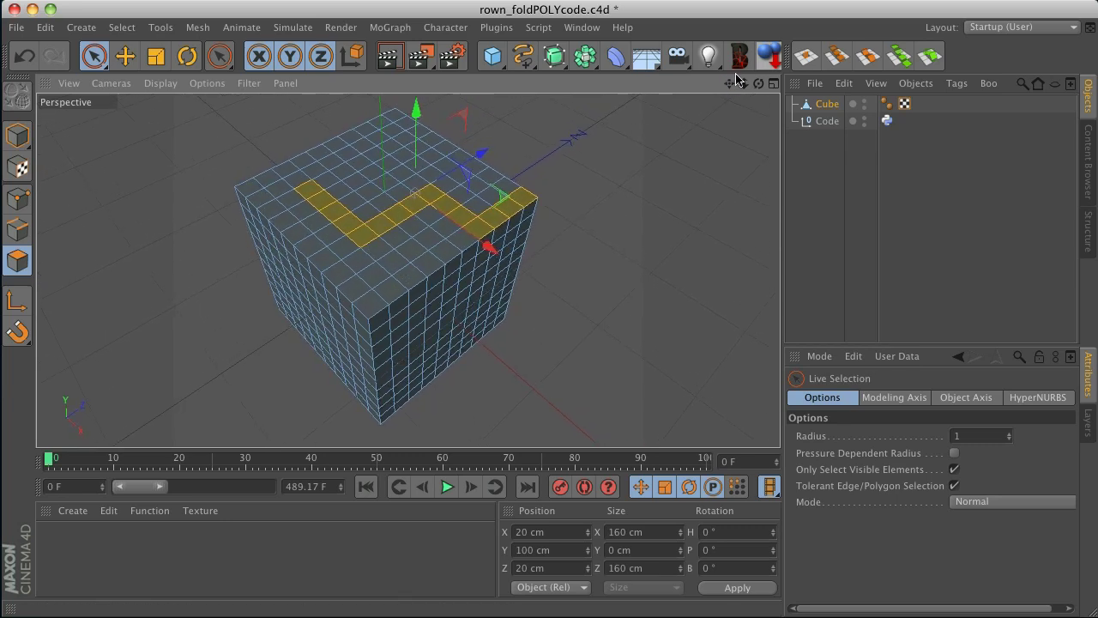
- Split the cube into separate objects with SPLT-POLY, Polyaxis POLYGON, keeping the original cube
{"action": "left_click", "coordinate": [807, 56]}
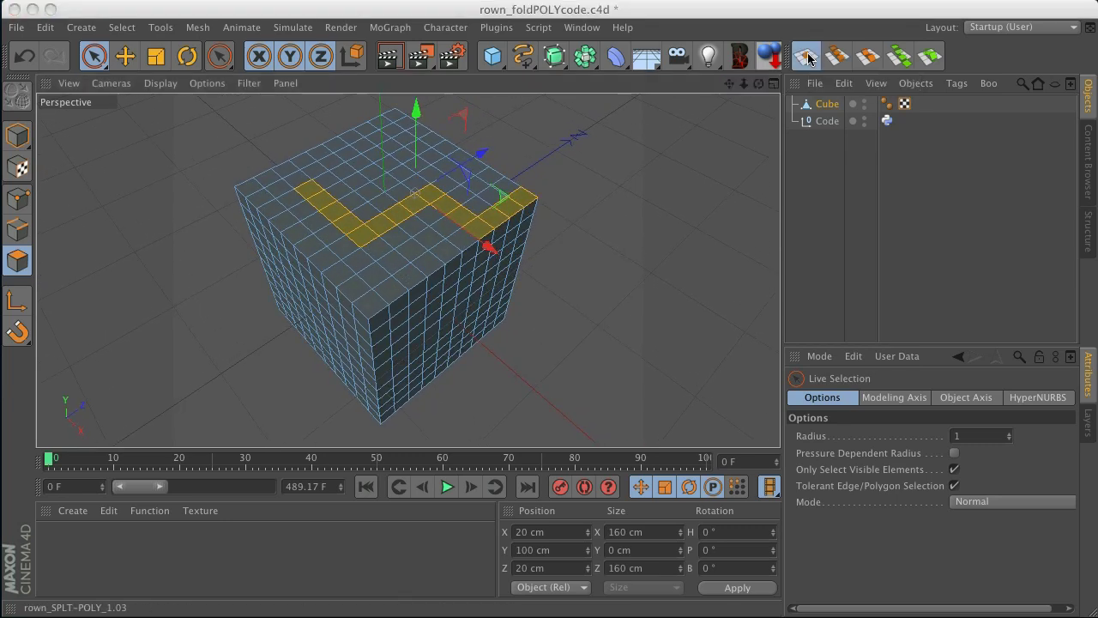
{"action": "left_click_drag", "start_coordinate": [1014, 151], "coordinate": [385, 117]}
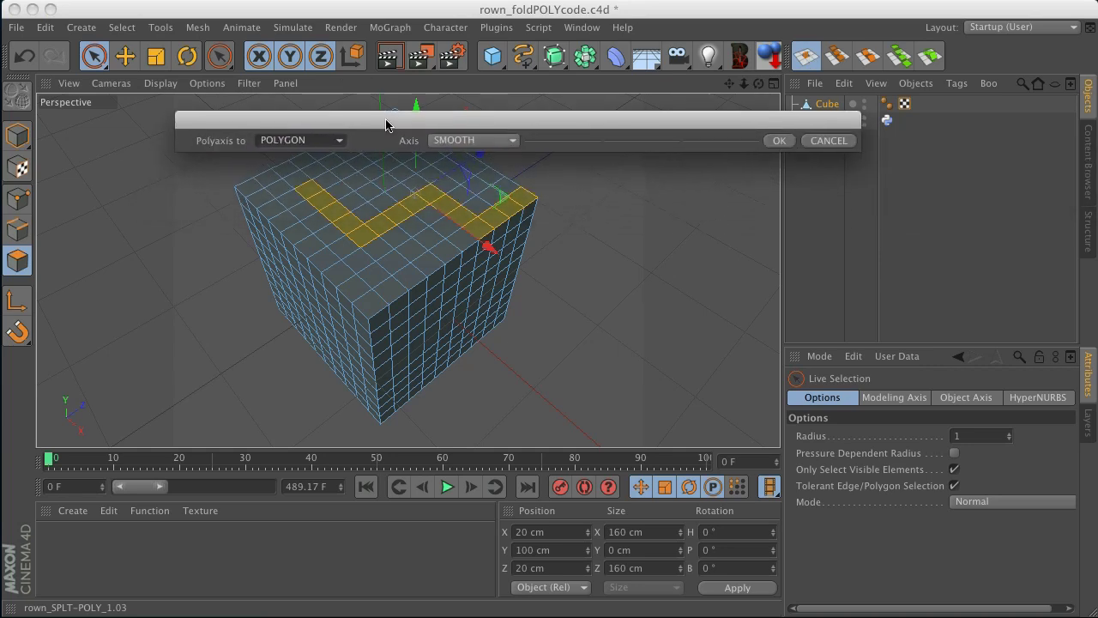
{"action": "left_click", "coordinate": [338, 142]}
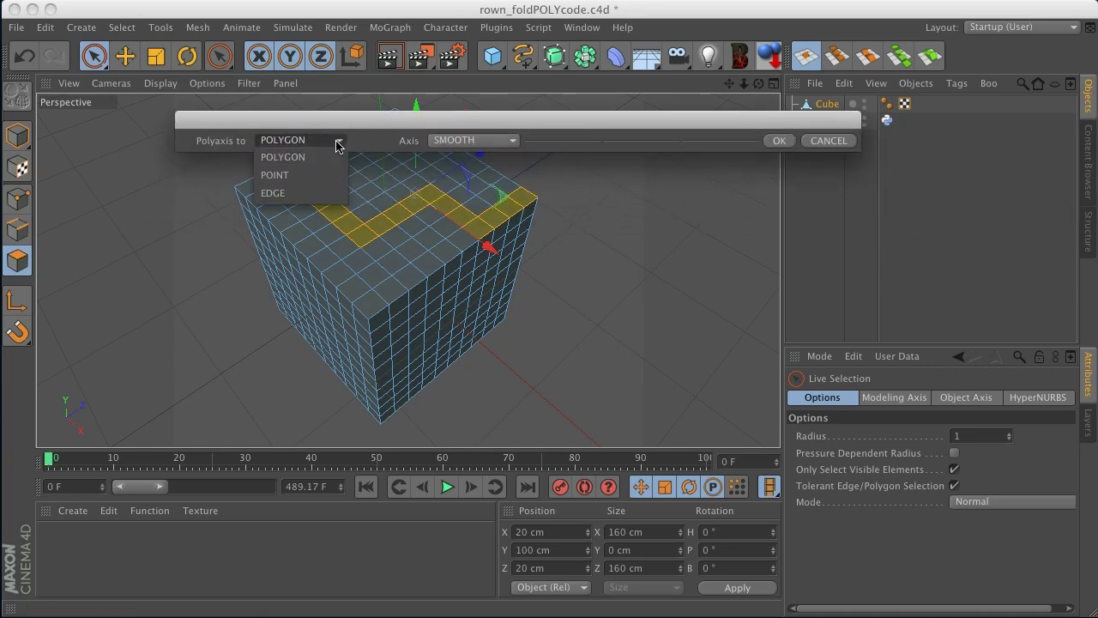
{"action": "left_click", "coordinate": [360, 132]}
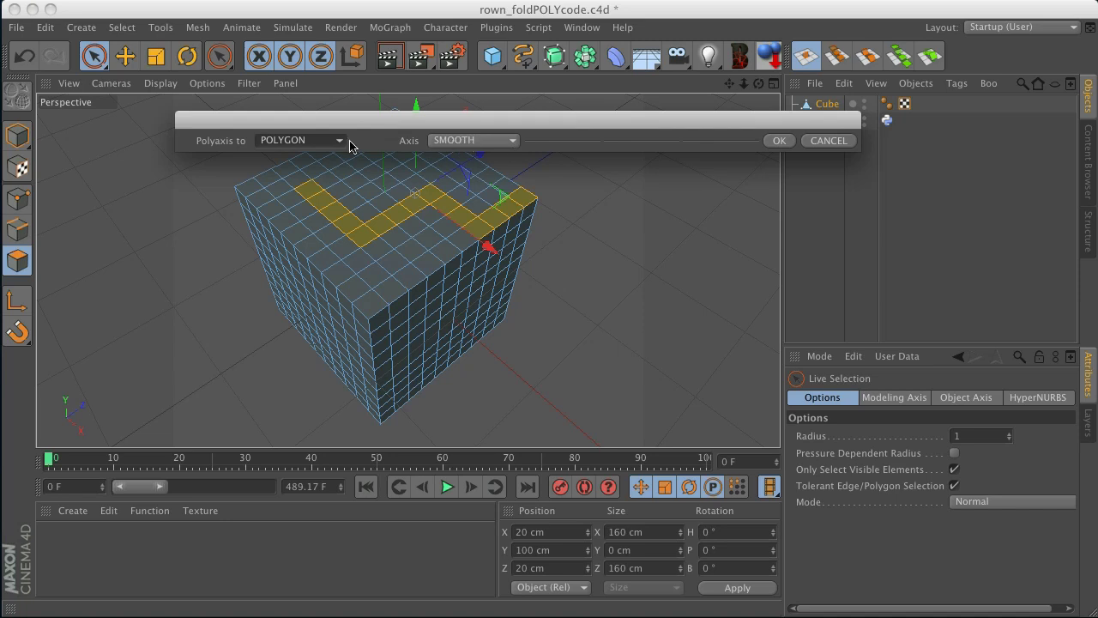
{"action": "left_click", "coordinate": [338, 143]}
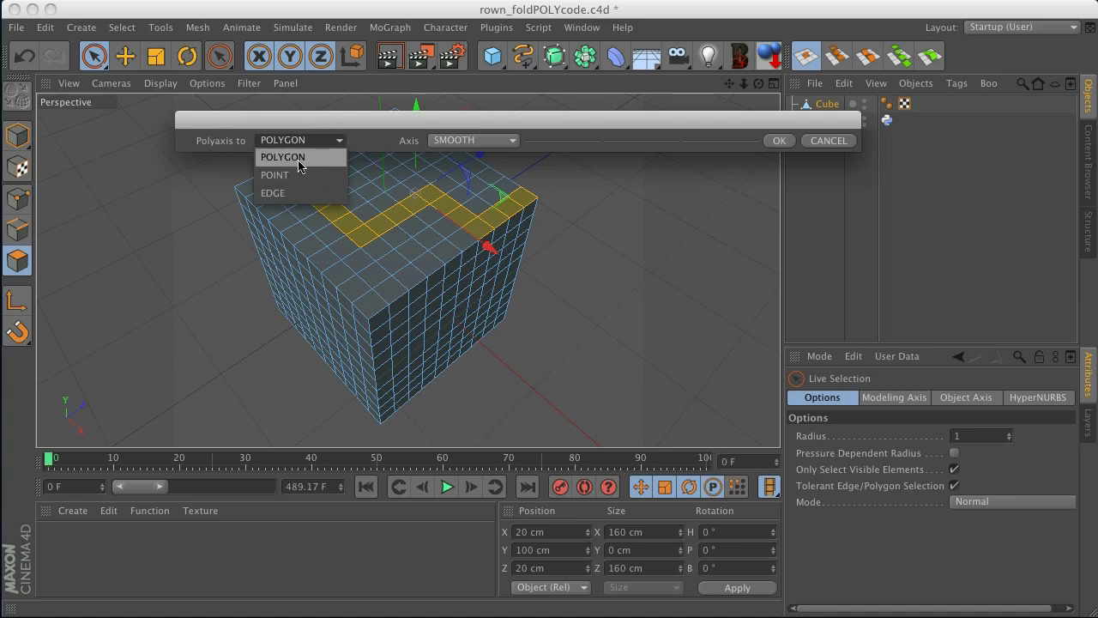
{"action": "left_click", "coordinate": [450, 141]}
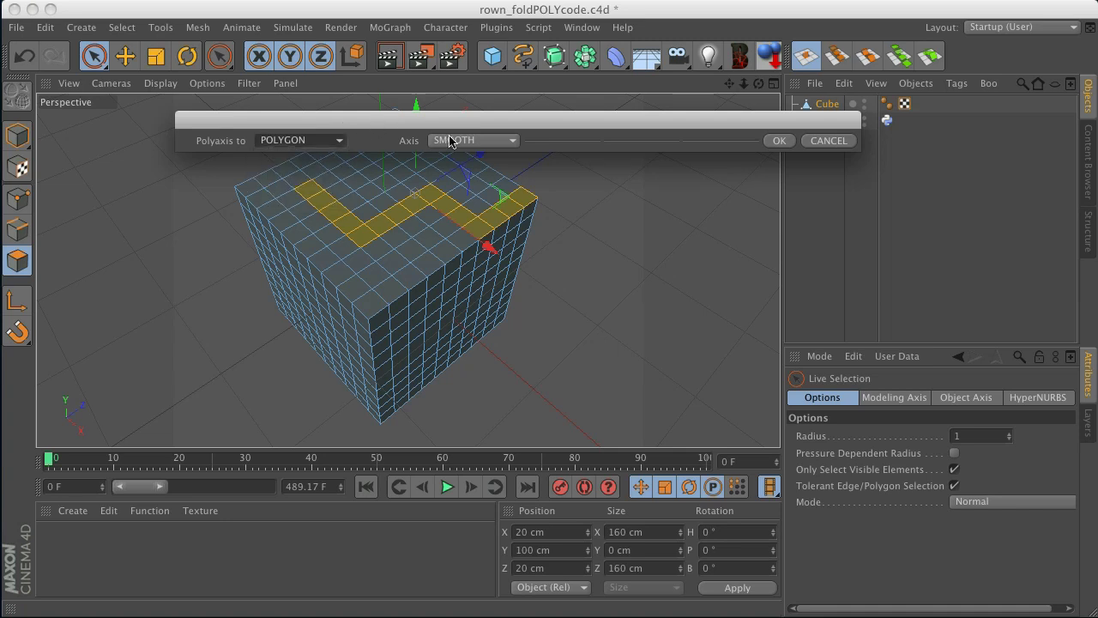
{"action": "left_click", "coordinate": [779, 140]}
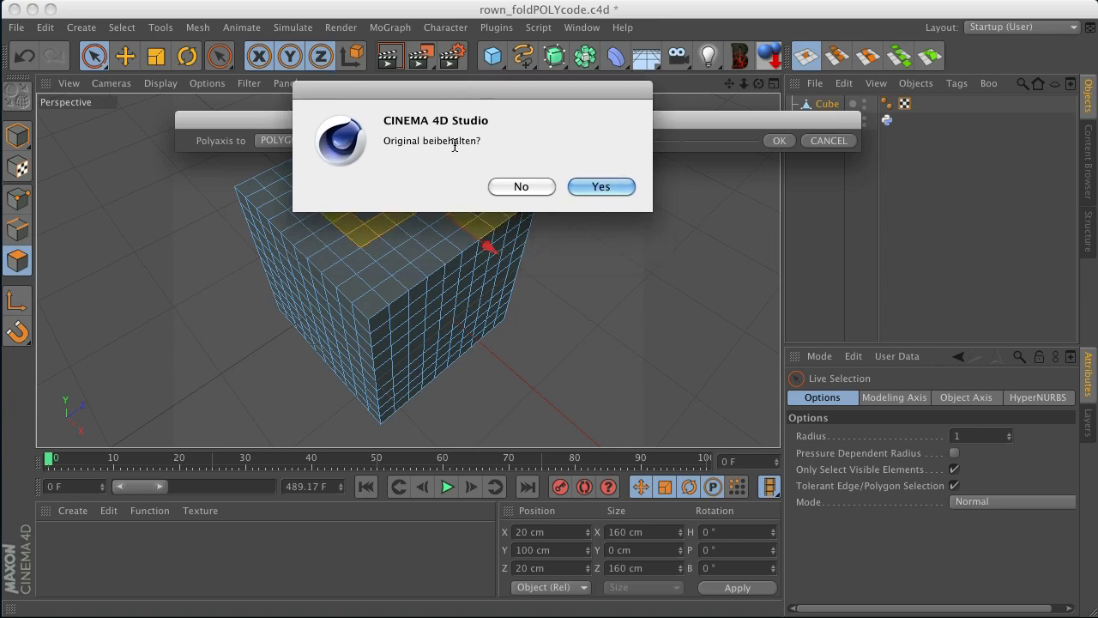
{"action": "left_click", "coordinate": [593, 186]}
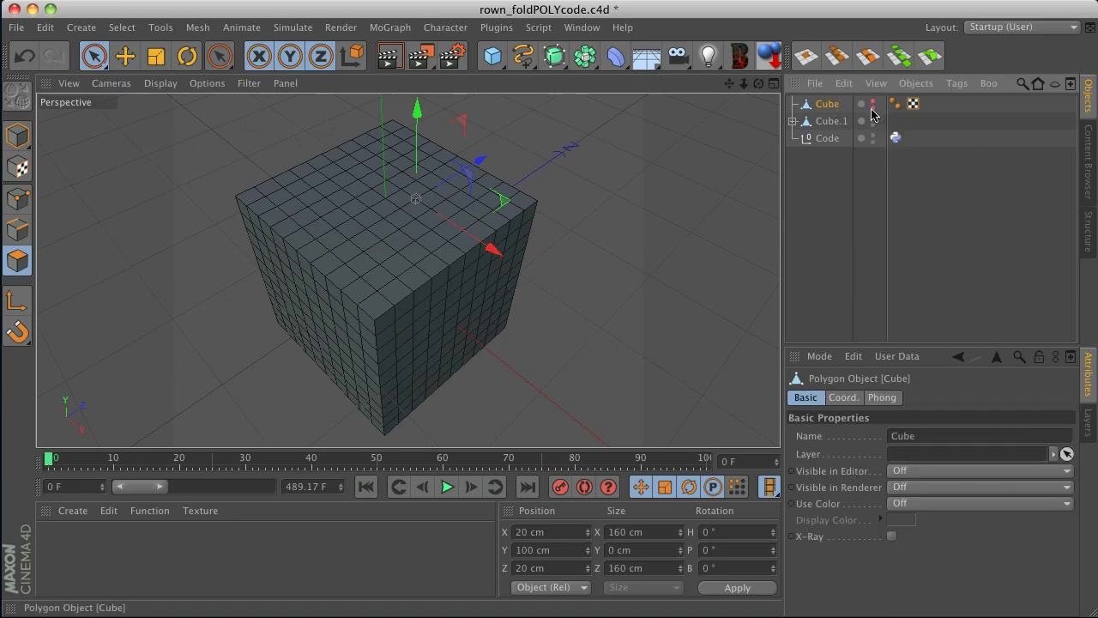
- Leave the original Cube hidden and expand the new Cube.1 group of Cube_POLY objects
{"action": "left_click", "coordinate": [873, 108]}
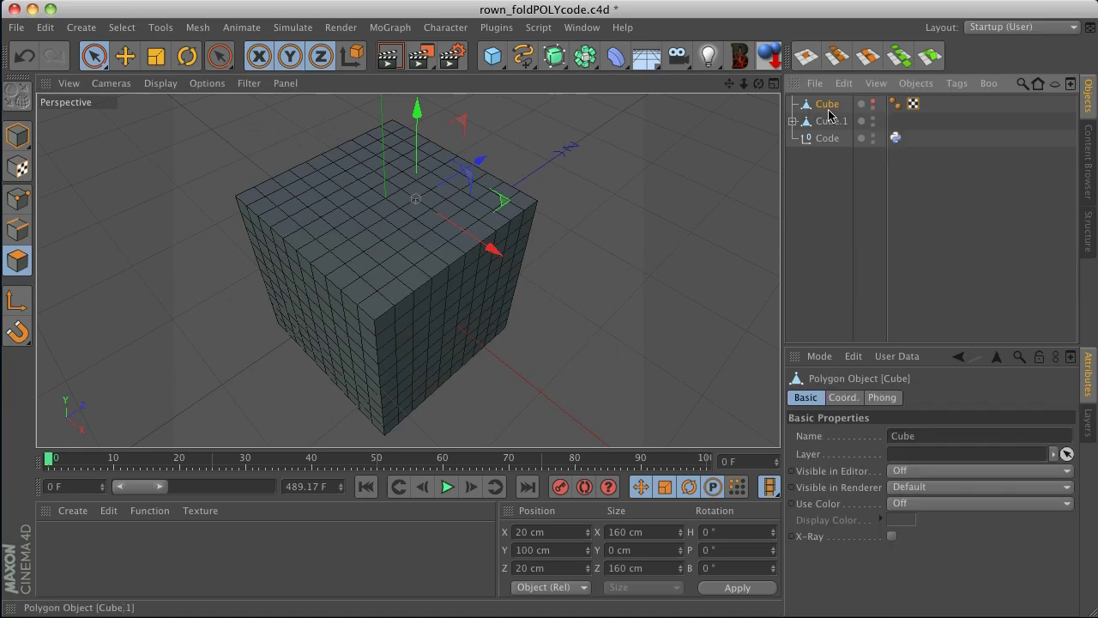
{"action": "left_click", "coordinate": [873, 109]}
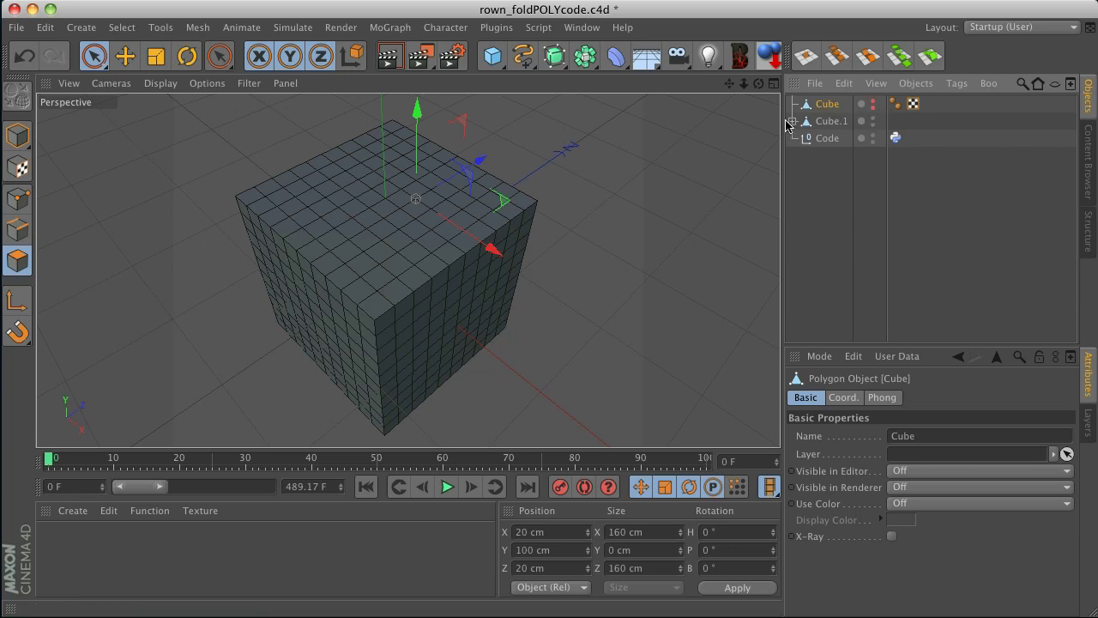
{"action": "left_click", "coordinate": [829, 121]}
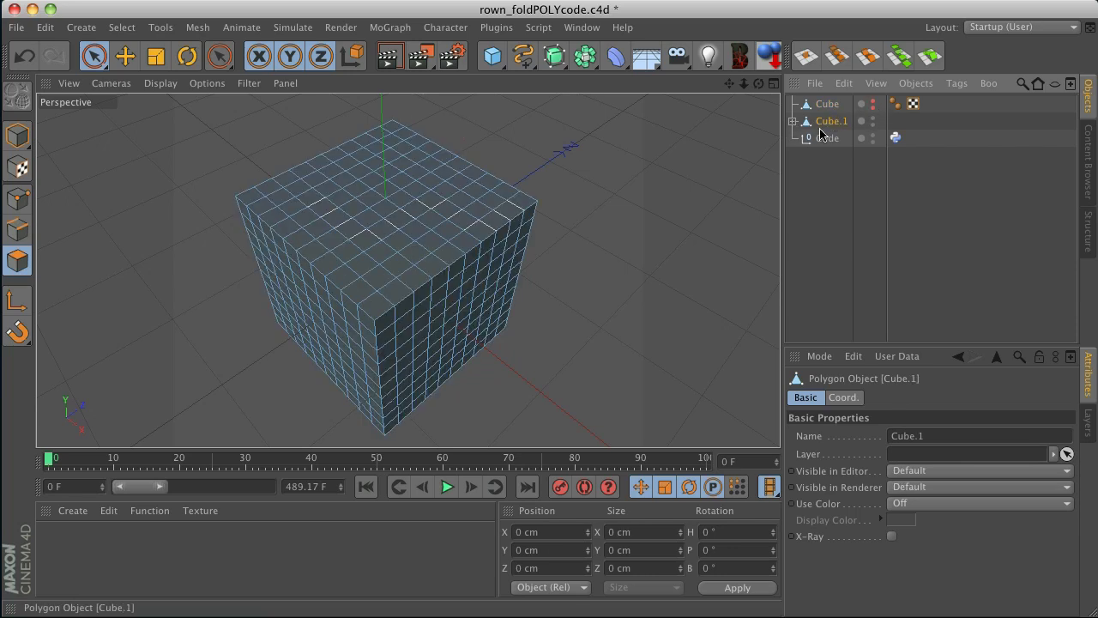
{"action": "left_click", "coordinate": [794, 124]}
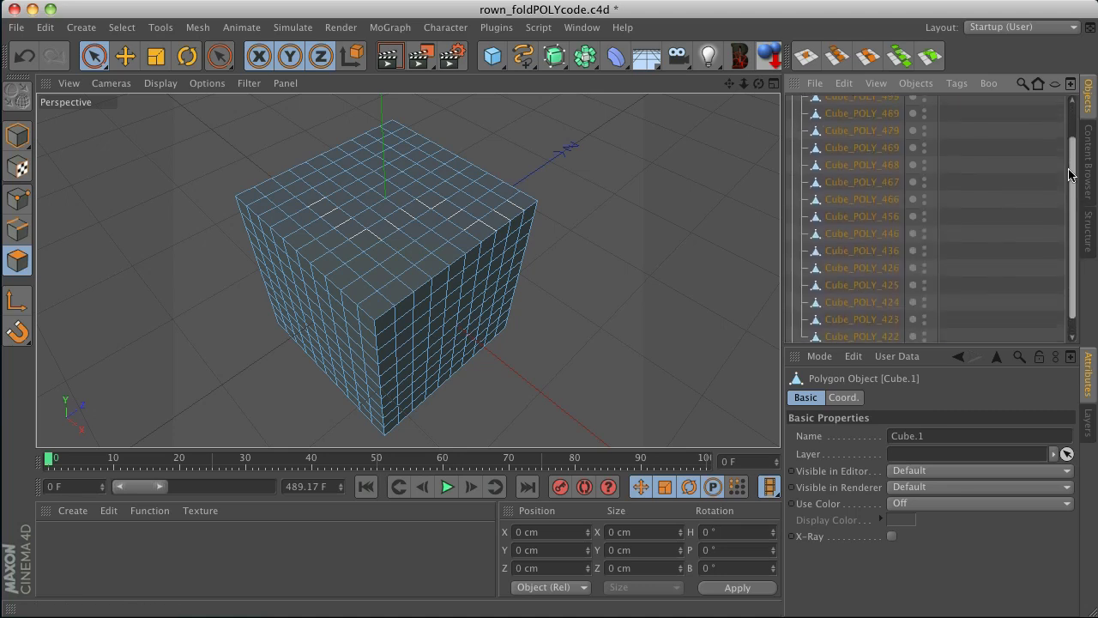
- Check which faces the first Cube.1 children are, from Cube_POLY_499 to Cube_POLY_467
{"action": "scroll", "coordinate": [875, 129], "scroll_direction": "down", "scroll_amount": 1}
{"action": "left_click", "coordinate": [858, 117]}
{"action": "left_click", "coordinate": [853, 133]}
{"action": "left_click", "coordinate": [852, 150]}
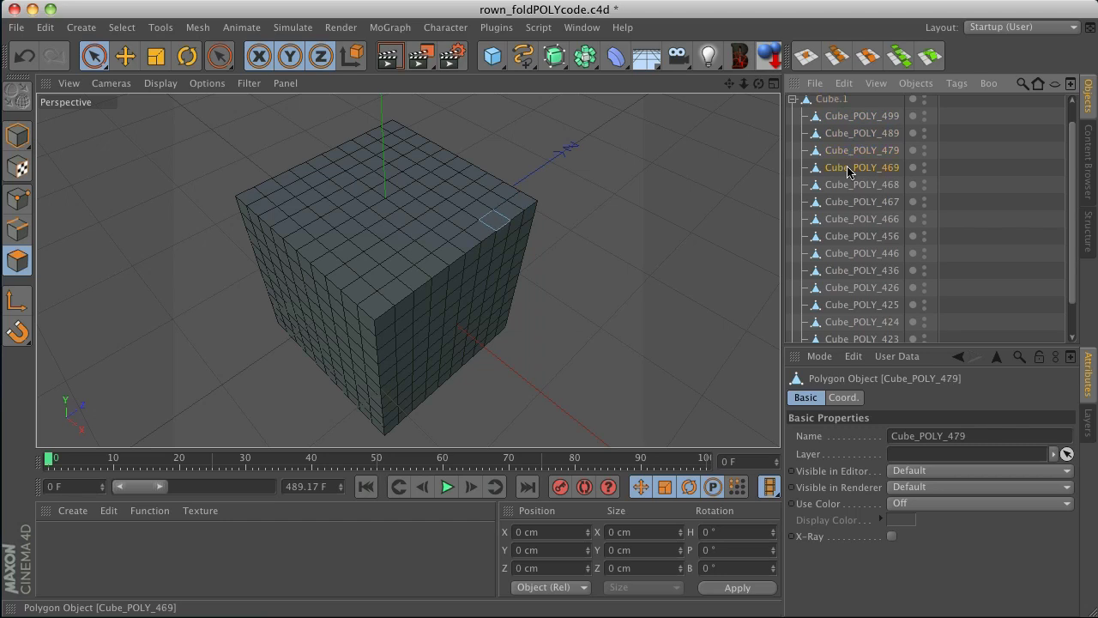
{"action": "left_click", "coordinate": [858, 202]}
{"action": "scroll", "coordinate": [858, 219], "scroll_direction": "up", "scroll_amount": 2}
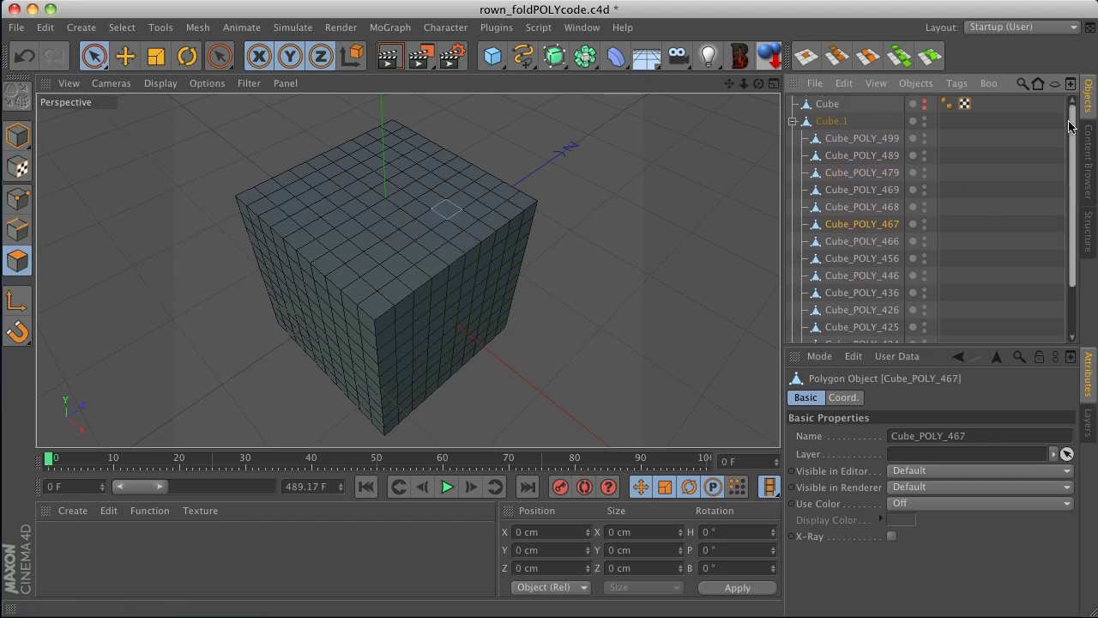
{"action": "left_click", "coordinate": [829, 121]}
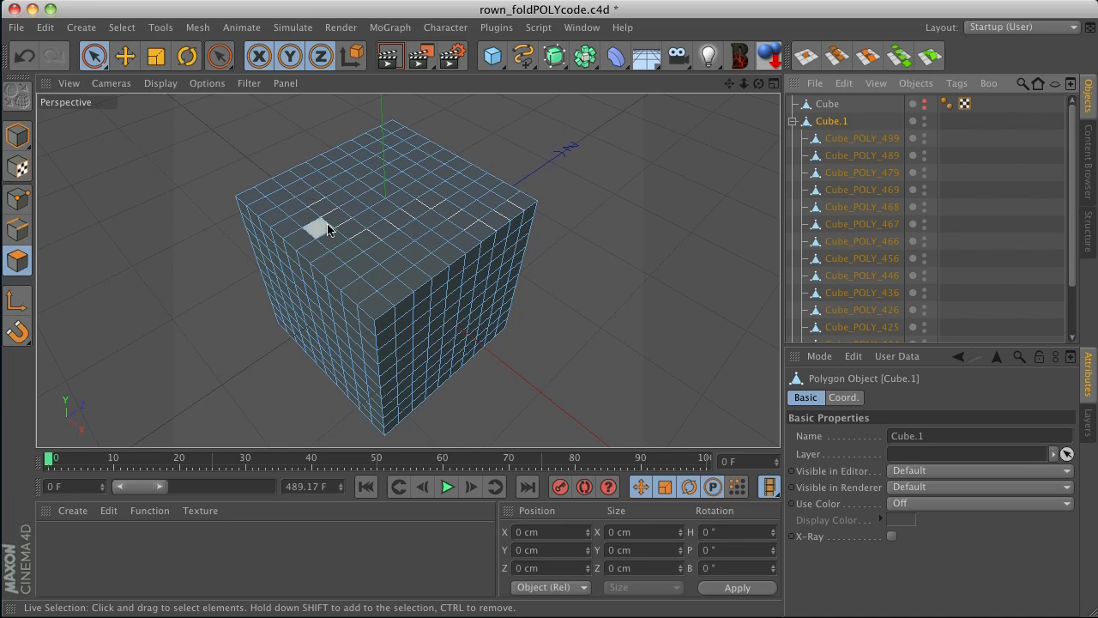
- Select Cube_POLY_499 through the last path polygon, all 15 path objects together
{"action": "left_click_drag", "start_coordinate": [448, 228], "coordinate": [426, 235], "text": "alt"}
{"action": "left_click", "coordinate": [862, 139]}
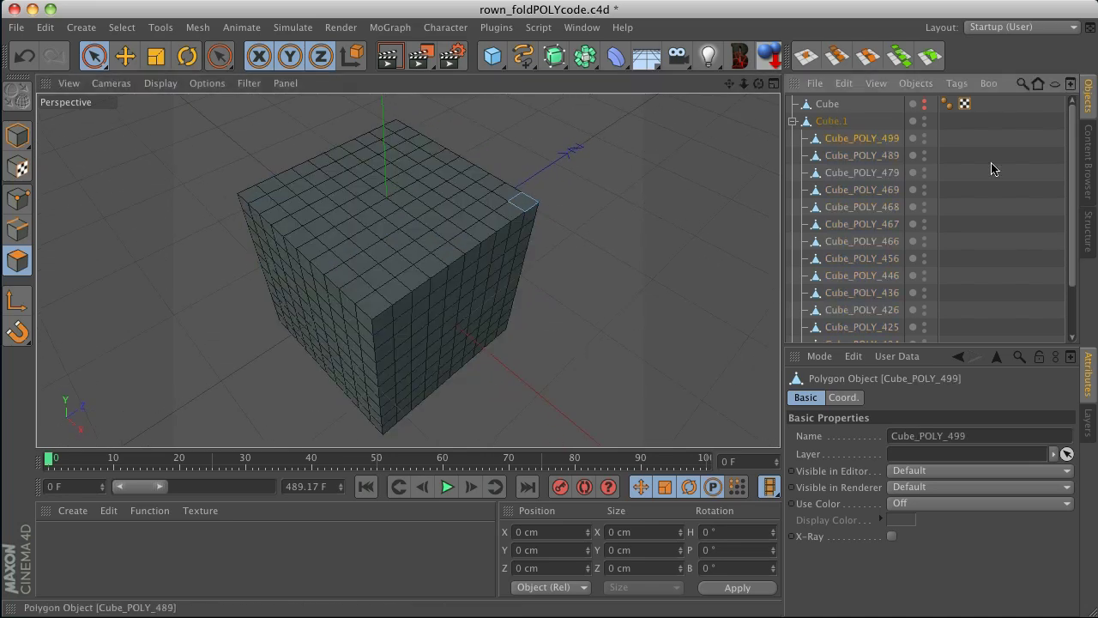
{"action": "scroll", "coordinate": [995, 170], "scroll_direction": "down", "scroll_amount": 3}
{"action": "left_click", "coordinate": [862, 317], "text": "shift"}
{"action": "scroll", "coordinate": [902, 292], "scroll_direction": "up", "scroll_amount": 3}
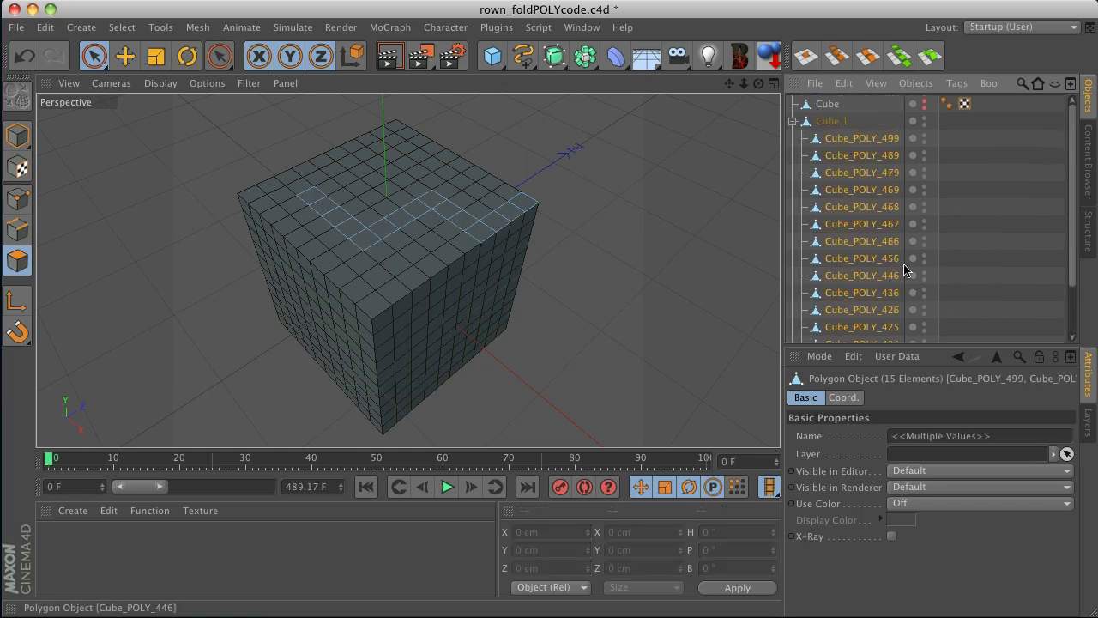
{"action": "left_click", "coordinate": [834, 56]}
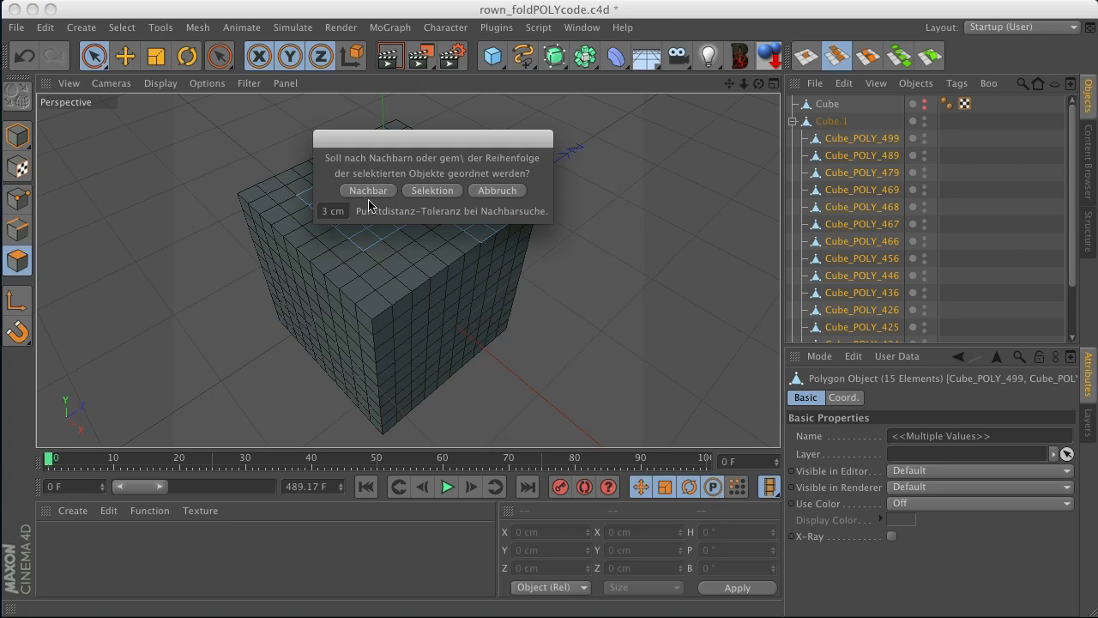
- Nest the 15 polygons in Nachbar (neighbour) order and unfold Cube_POLY_499, 489 and 479
{"action": "left_click_drag", "start_coordinate": [427, 140], "coordinate": [446, 117]}
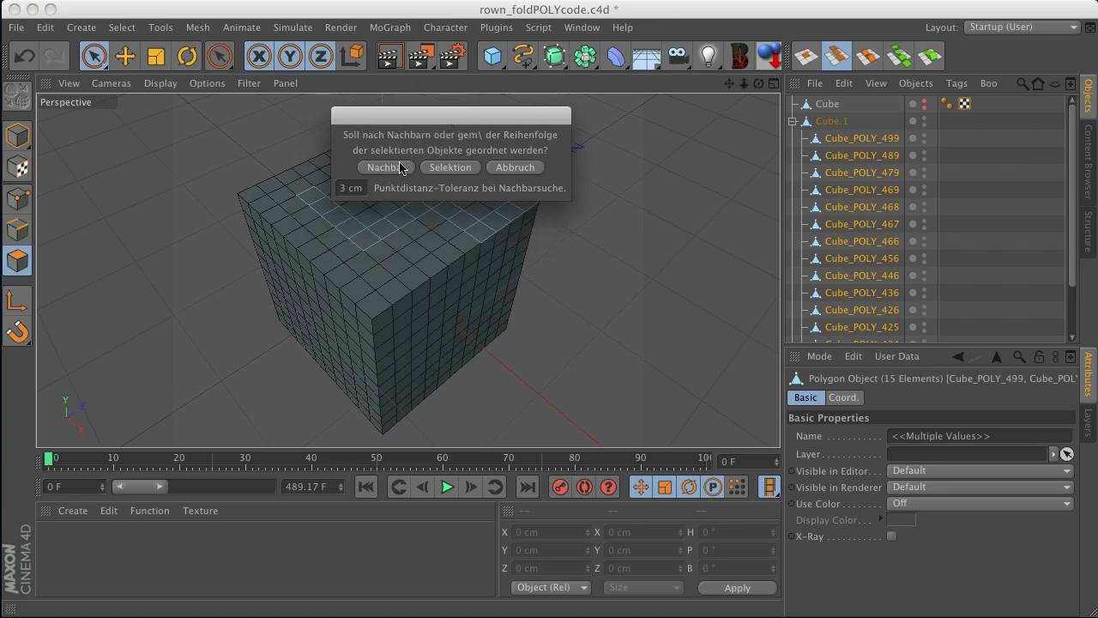
{"action": "left_click", "coordinate": [383, 168]}
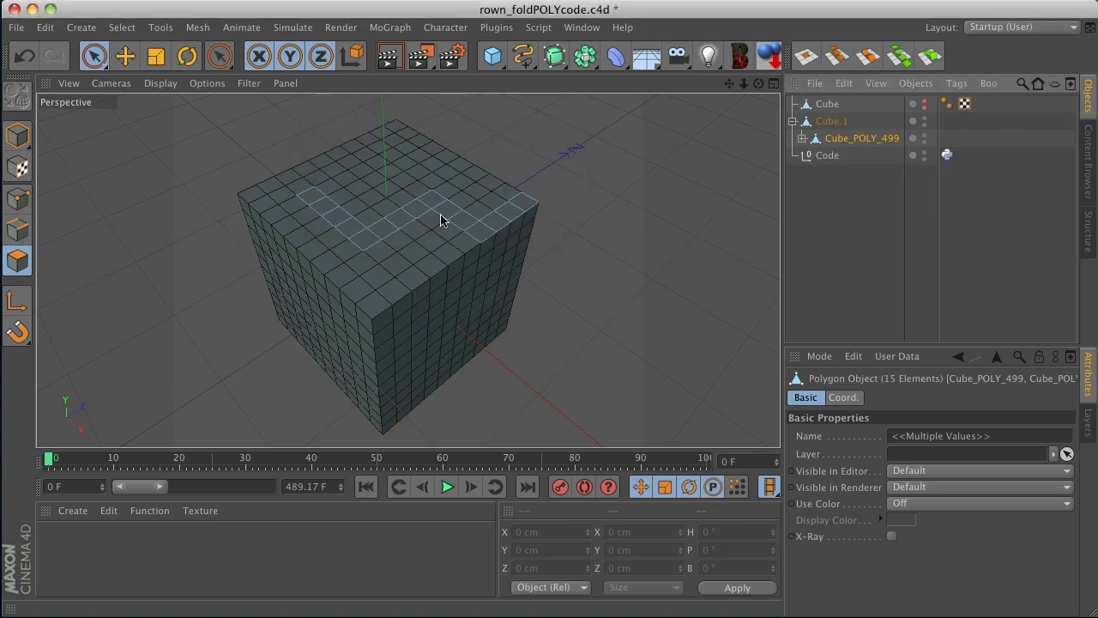
{"action": "left_click", "coordinate": [803, 139]}
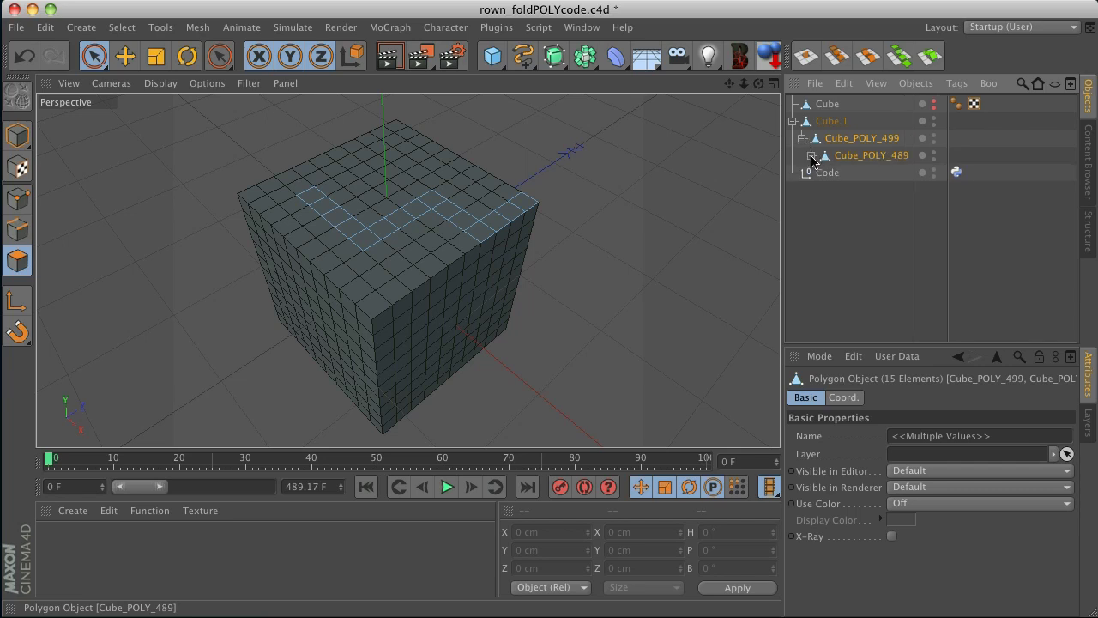
{"action": "left_click", "coordinate": [812, 157]}
{"action": "left_click", "coordinate": [821, 174]}
- Unfold the remaining chain levels through Cube_POLY_456 and select only Cube_POLY_499
{"action": "left_click", "coordinate": [831, 191]}
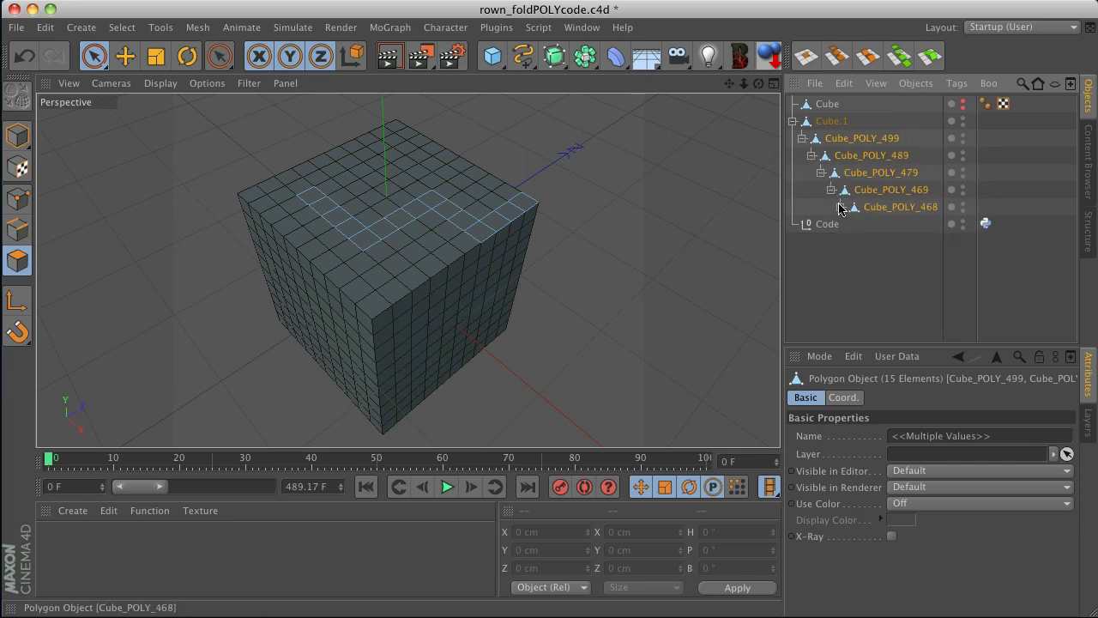
{"action": "left_click", "coordinate": [841, 208]}
{"action": "left_click", "coordinate": [850, 224]}
{"action": "left_click", "coordinate": [860, 242]}
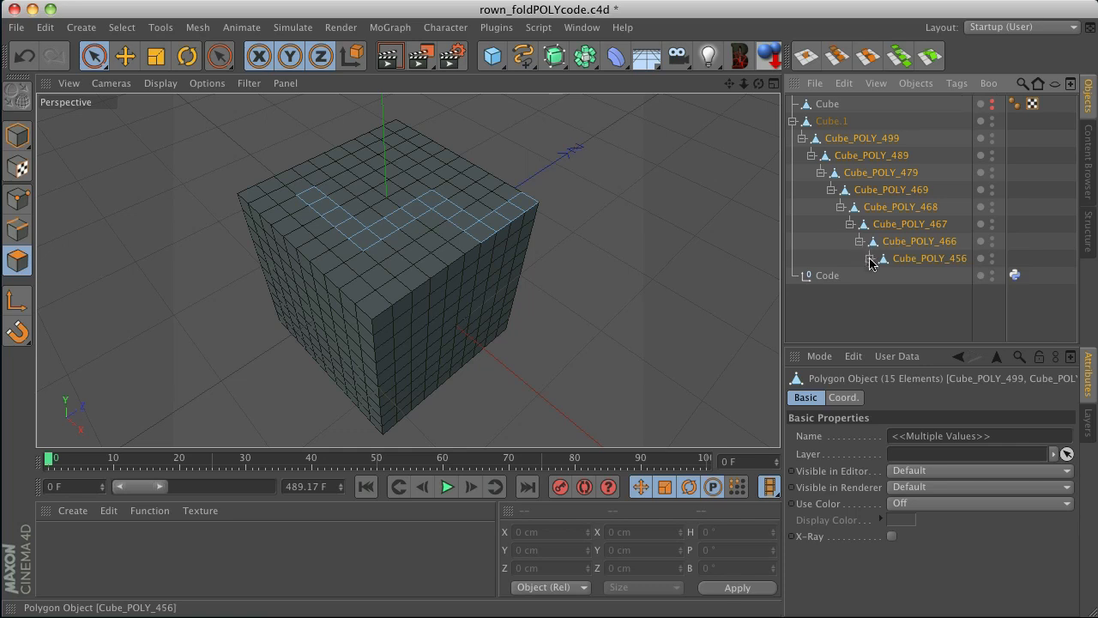
{"action": "left_click", "coordinate": [869, 258]}
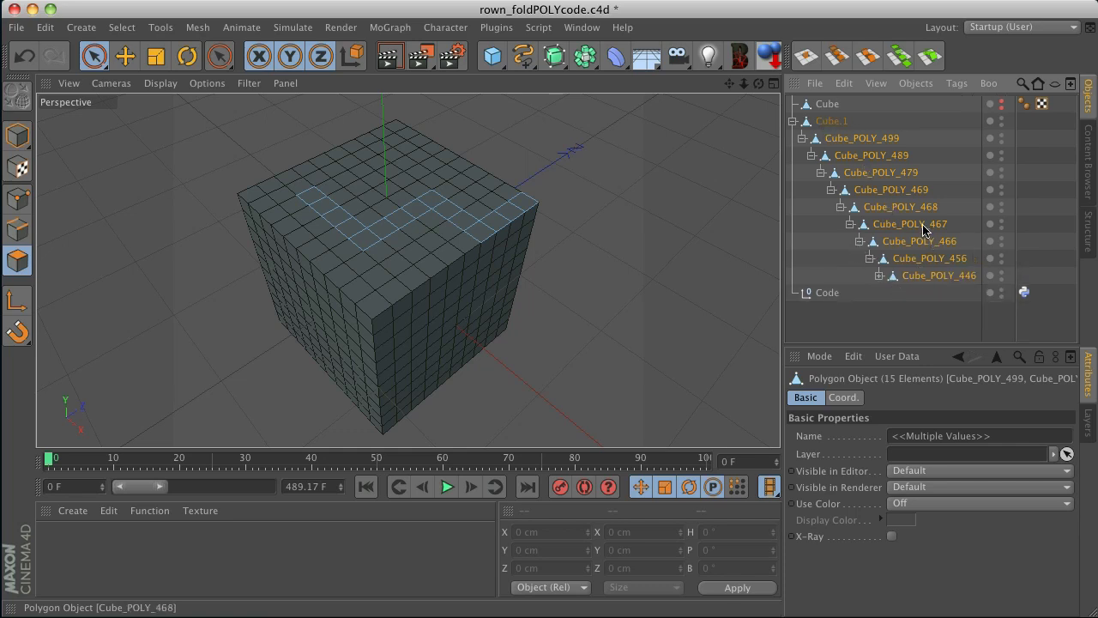
{"action": "left_click", "coordinate": [832, 121]}
{"action": "left_click", "coordinate": [849, 141]}
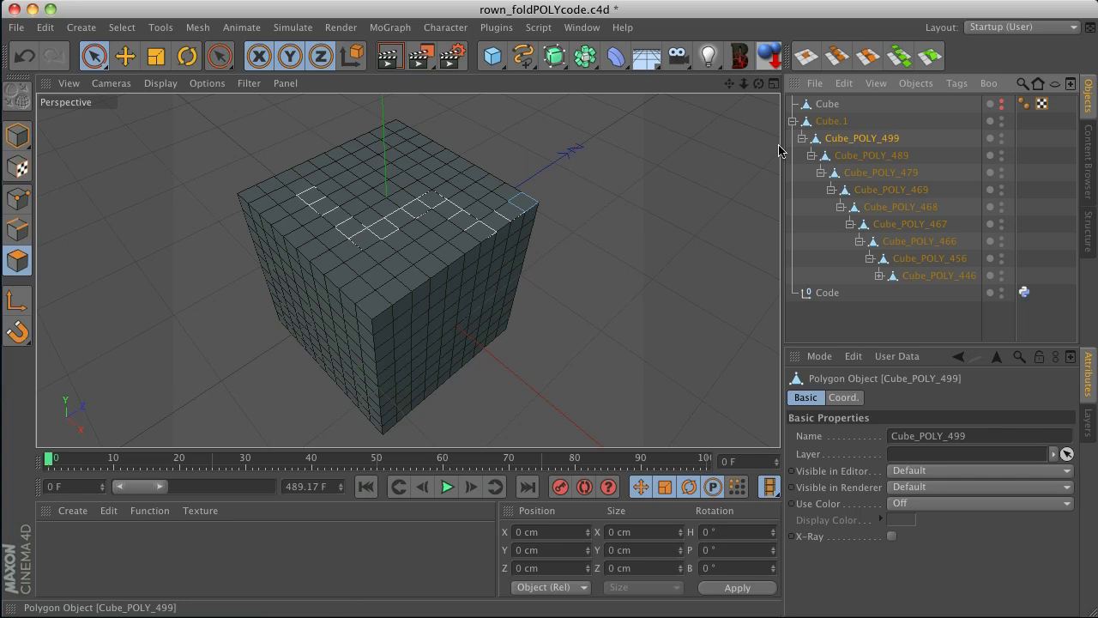
{"action": "left_click", "coordinate": [18, 136]}
{"action": "left_click", "coordinate": [125, 57]}
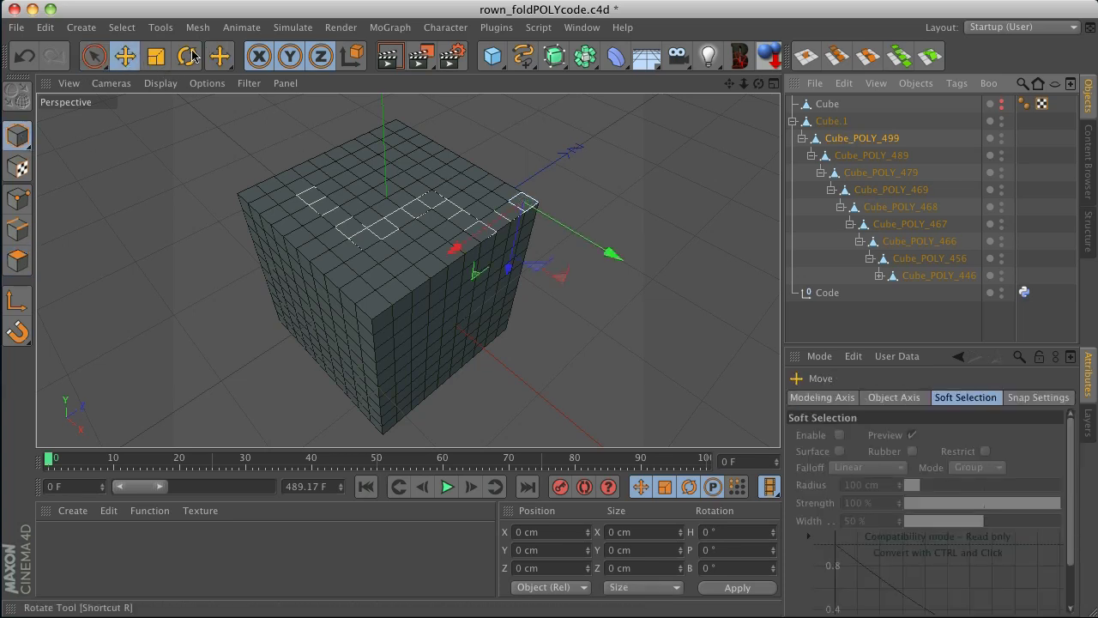
{"action": "key", "text": "r"}
{"action": "mouse_move", "coordinate": [495, 204]}
{"action": "left_mouse_down"}
{"action": "mouse_move", "coordinate": [485, 191]}
{"action": "mouse_move", "coordinate": [514, 199]}
{"action": "left_mouse_up"}
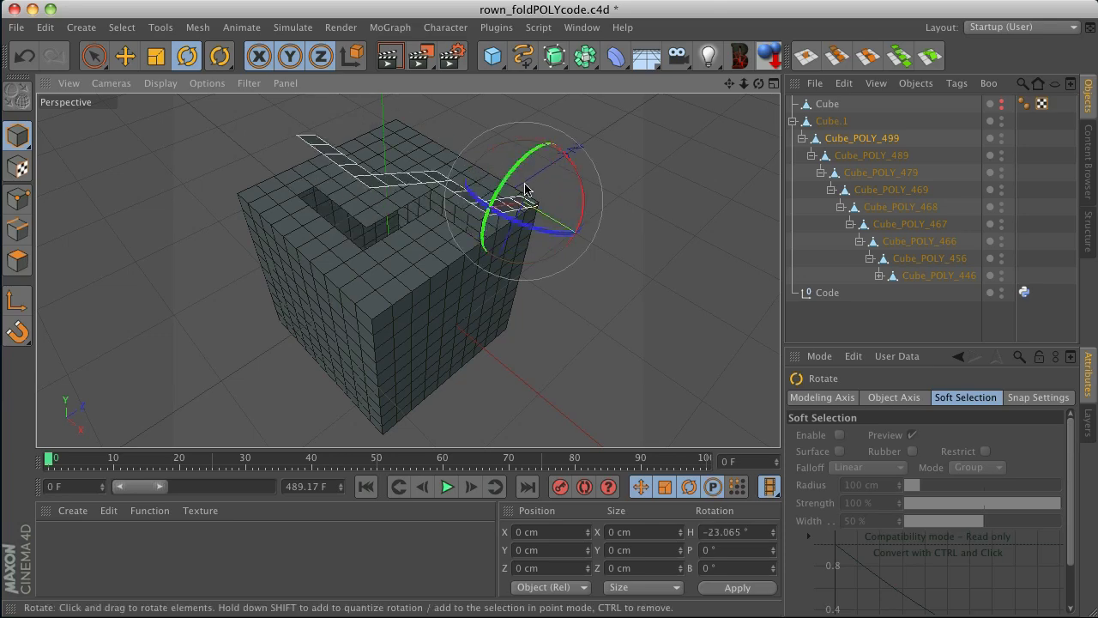
{"action": "key", "text": "super+z"}
{"action": "scroll", "coordinate": [536, 210], "scroll_direction": "up", "scroll_amount": 6}
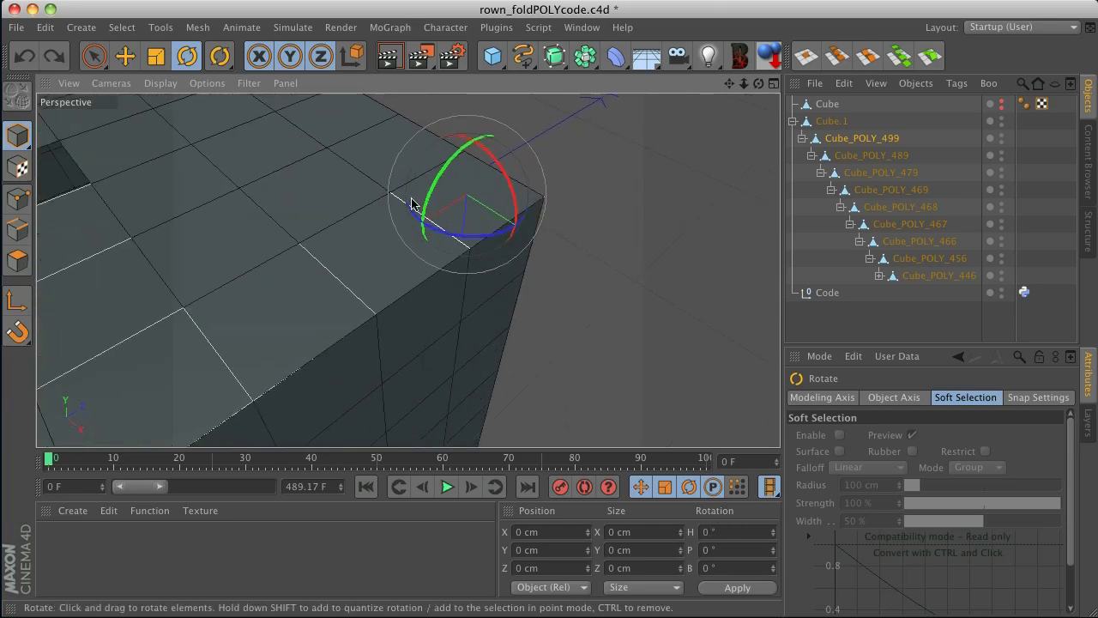
{"action": "mouse_move", "coordinate": [434, 198]}
{"action": "left_mouse_down"}
{"action": "mouse_move", "coordinate": [453, 178]}
{"action": "mouse_move", "coordinate": [431, 184]}
{"action": "mouse_move", "coordinate": [428, 206]}
{"action": "left_mouse_up"}
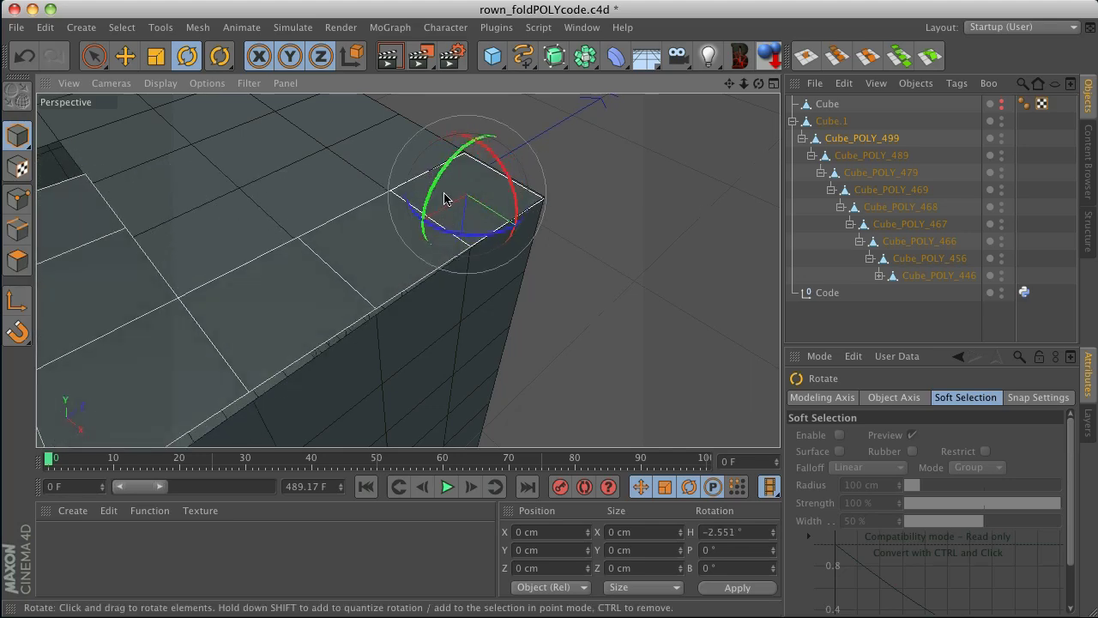
{"action": "scroll", "coordinate": [443, 199], "scroll_direction": "down", "scroll_amount": 5}
{"action": "left_click_drag", "start_coordinate": [728, 83], "coordinate": [729, 100]}
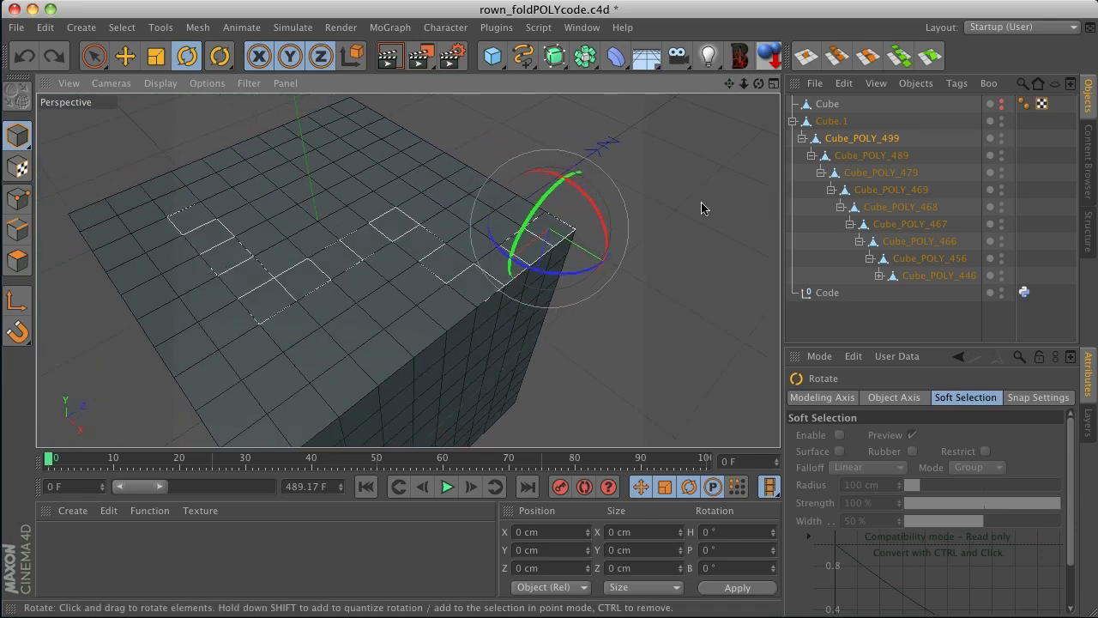
{"action": "left_click", "coordinate": [867, 146]}
{"action": "left_click", "coordinate": [866, 144]}
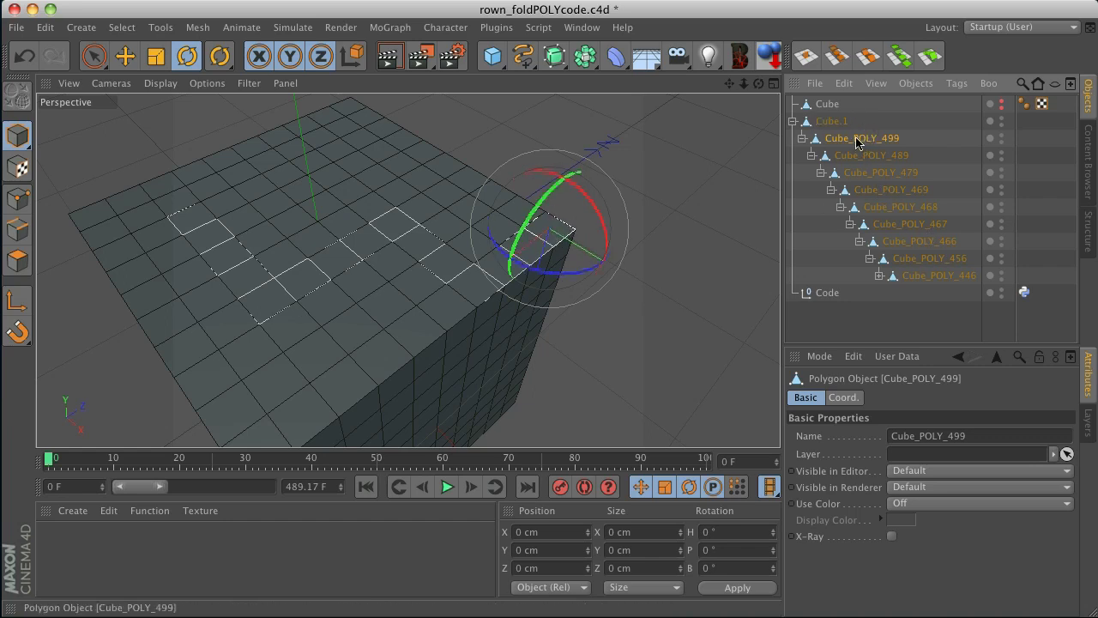
- Align the chain's polygon axes with ALIGN-POLY using 5 cm Toleranz and UpVector Z
{"action": "left_click", "coordinate": [868, 55]}
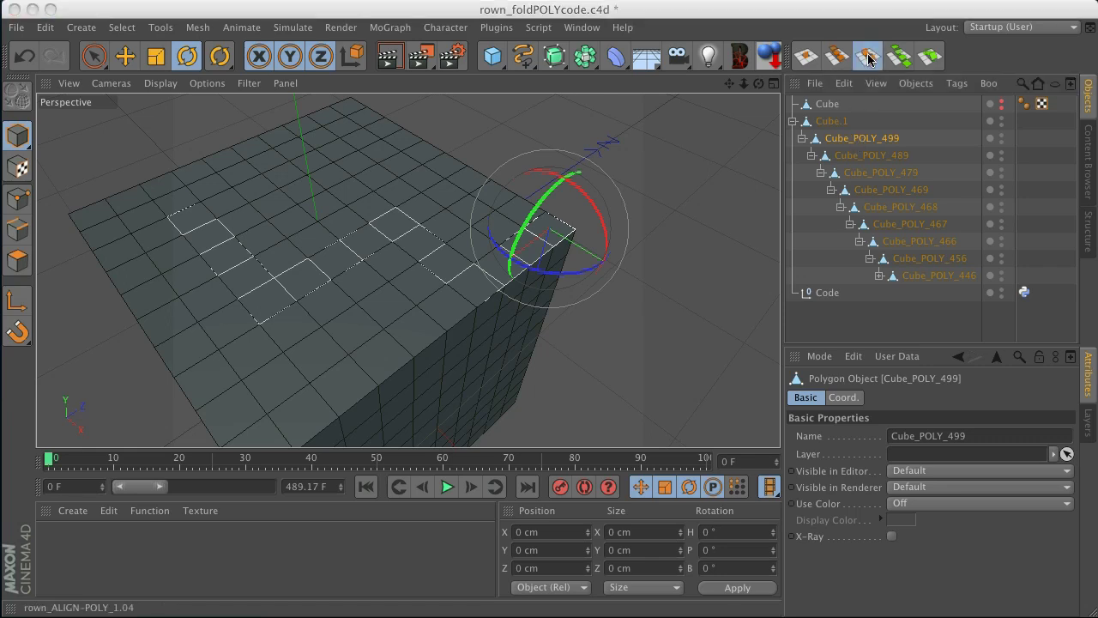
{"action": "left_click_drag", "start_coordinate": [960, 142], "coordinate": [514, 95]}
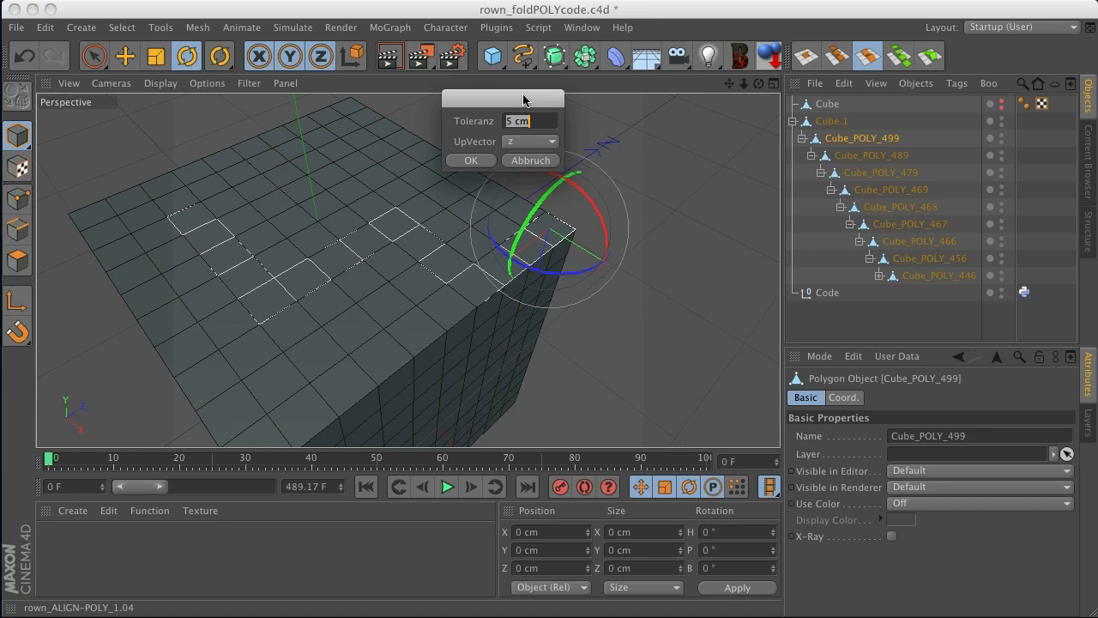
{"action": "left_click", "coordinate": [489, 163]}
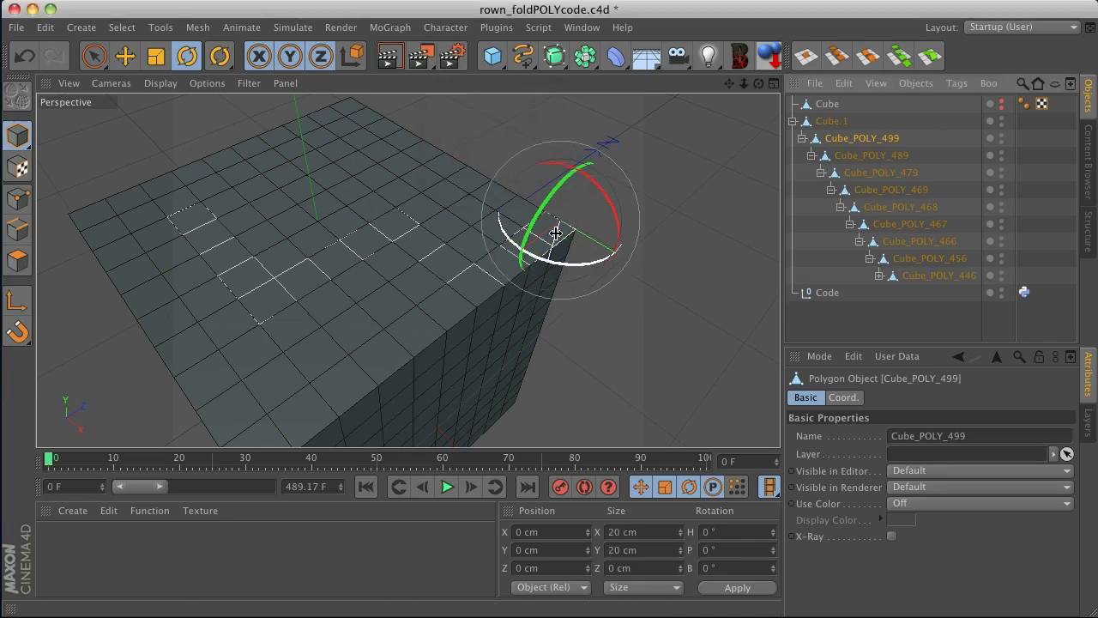
- Test-fold the end polygon, undo it, and reframe the whole cube
{"action": "scroll", "coordinate": [566, 236], "scroll_direction": "up", "scroll_amount": 3}
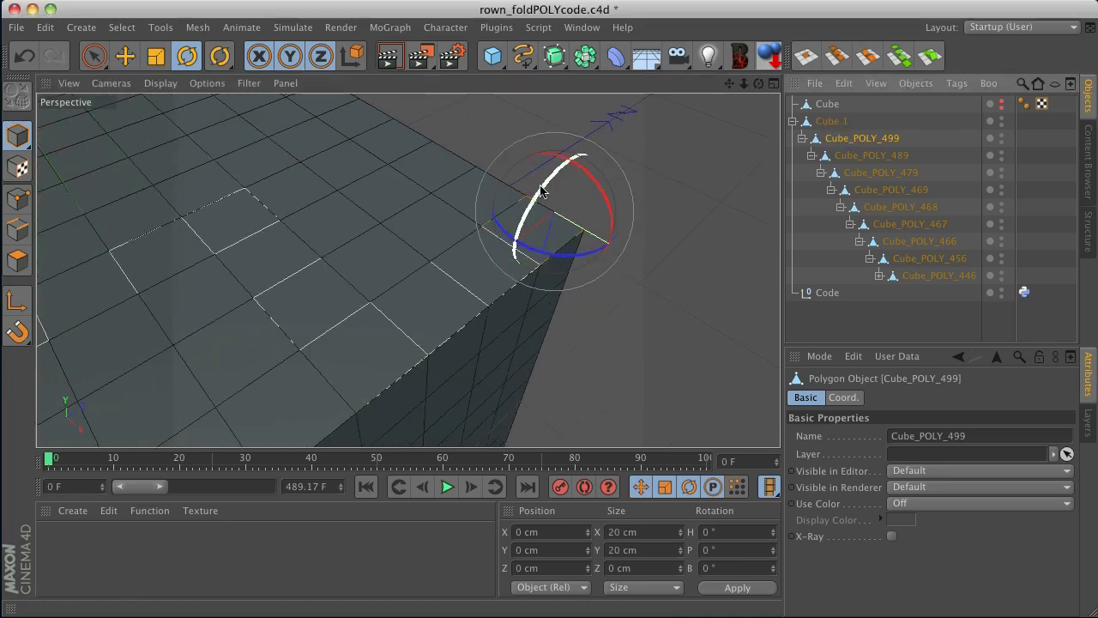
{"action": "left_click_drag", "start_coordinate": [539, 190], "coordinate": [529, 222]}
{"action": "key", "text": "ctrl+z"}
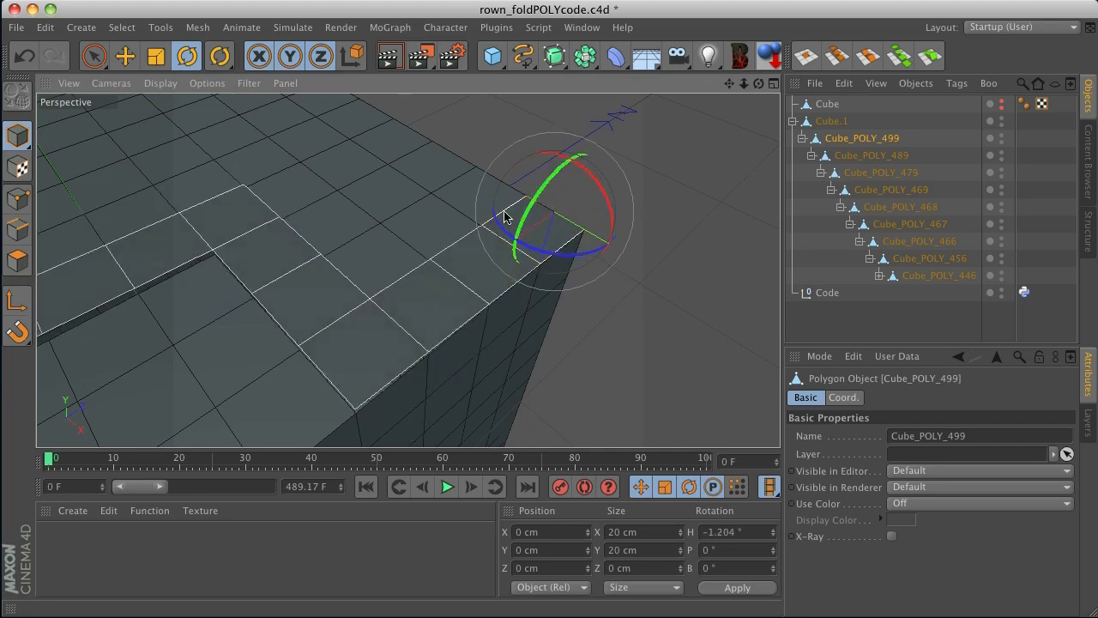
{"action": "scroll", "coordinate": [441, 235], "scroll_direction": "down", "scroll_amount": 5}
{"action": "left_click_drag", "start_coordinate": [730, 84], "coordinate": [546, 311]}
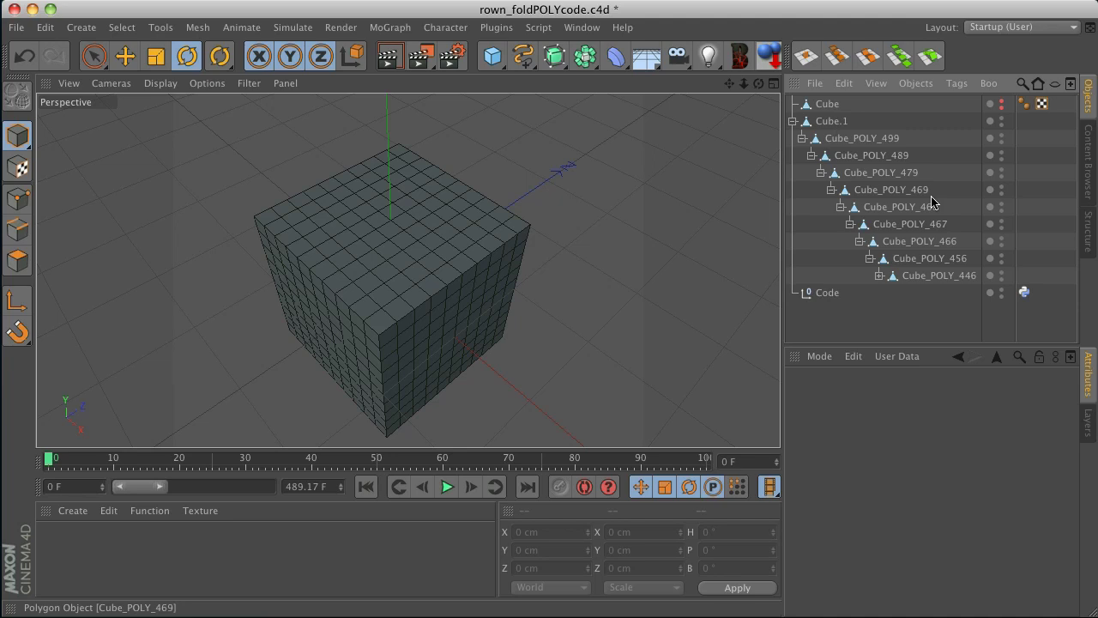
- Move the Python tag onto Cube_POLY_499 and enable its 'use' option in User Data
{"action": "left_click_drag", "start_coordinate": [1025, 296], "coordinate": [875, 141]}
{"action": "left_click", "coordinate": [887, 143]}
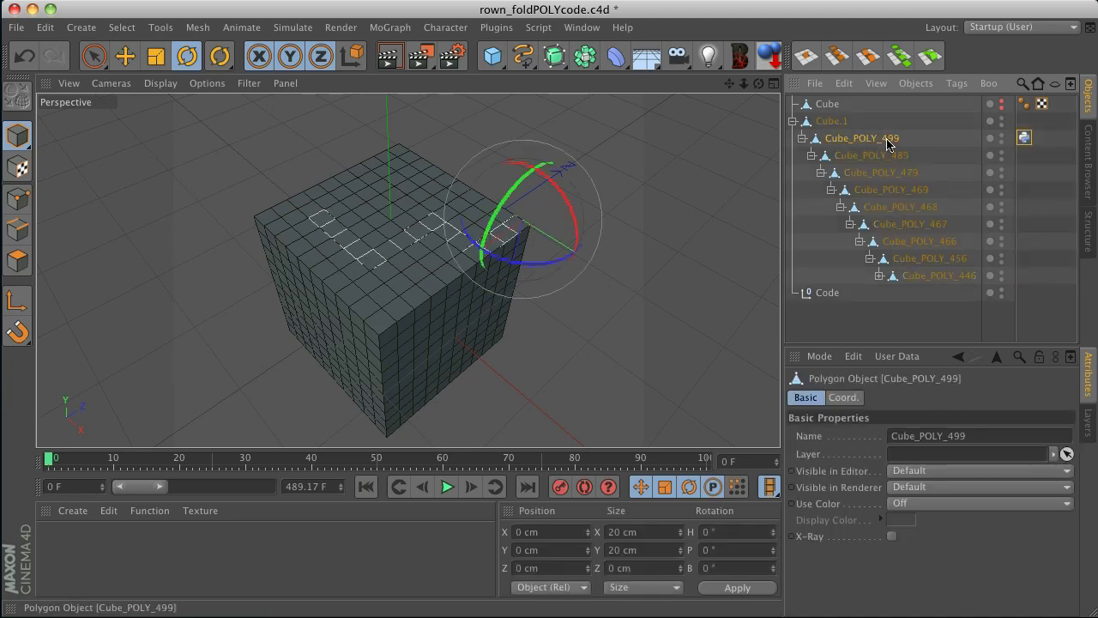
{"action": "left_click", "coordinate": [832, 123]}
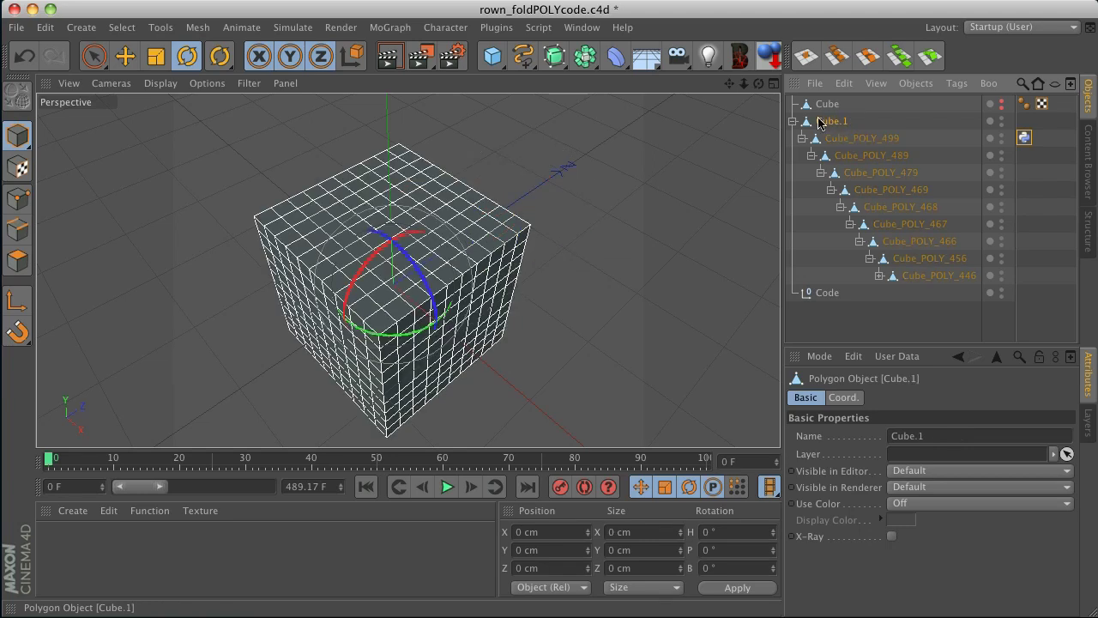
{"action": "left_click", "coordinate": [887, 143]}
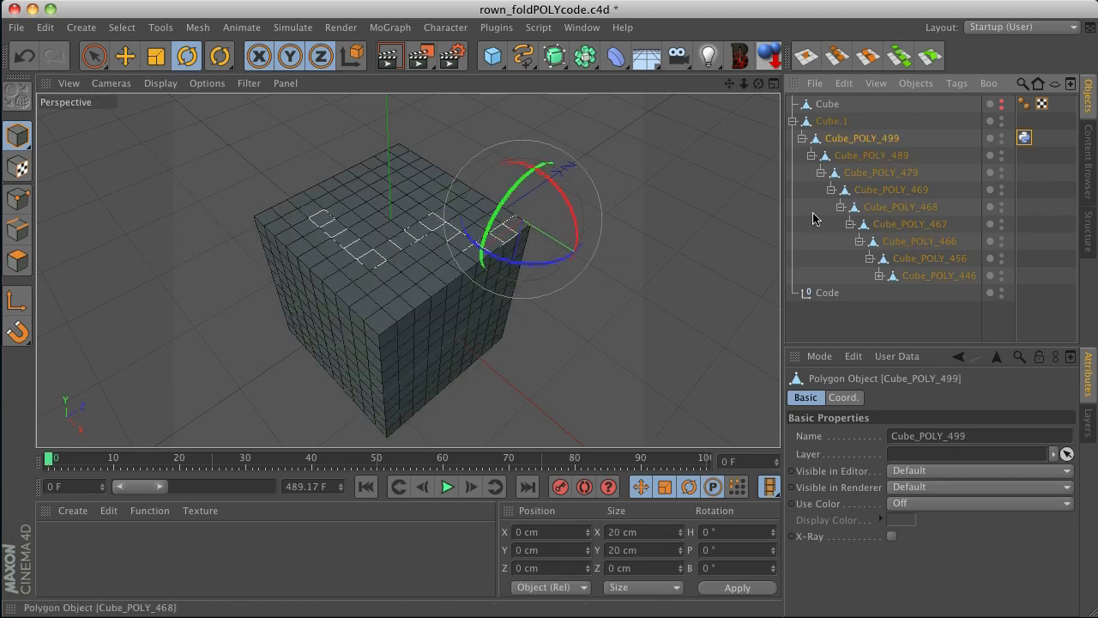
{"action": "left_click", "coordinate": [1024, 140]}
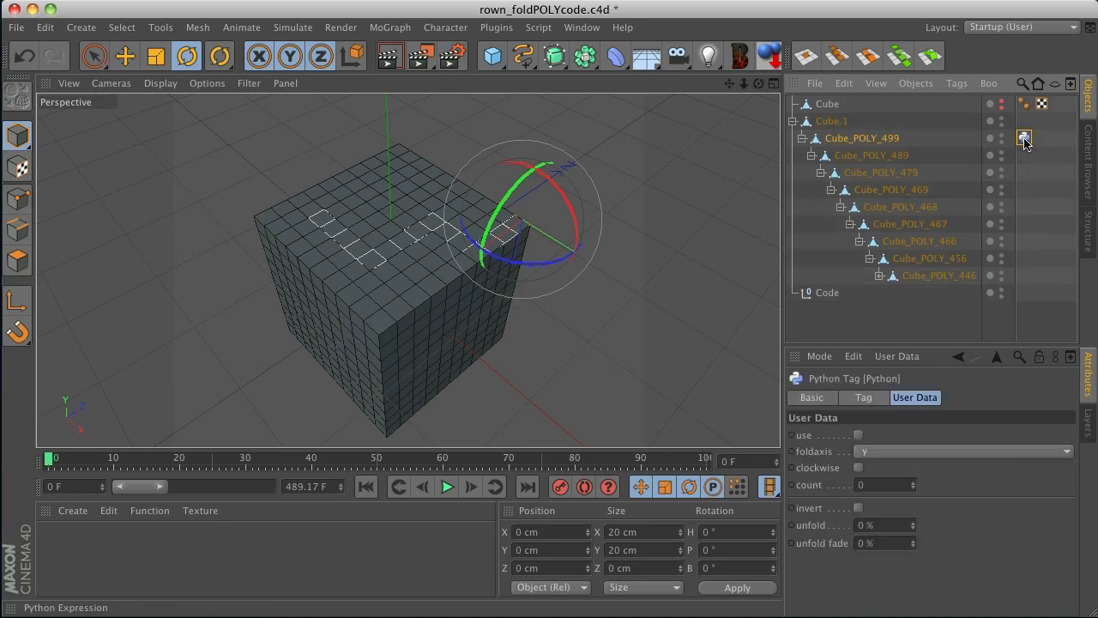
{"action": "left_click", "coordinate": [858, 435]}
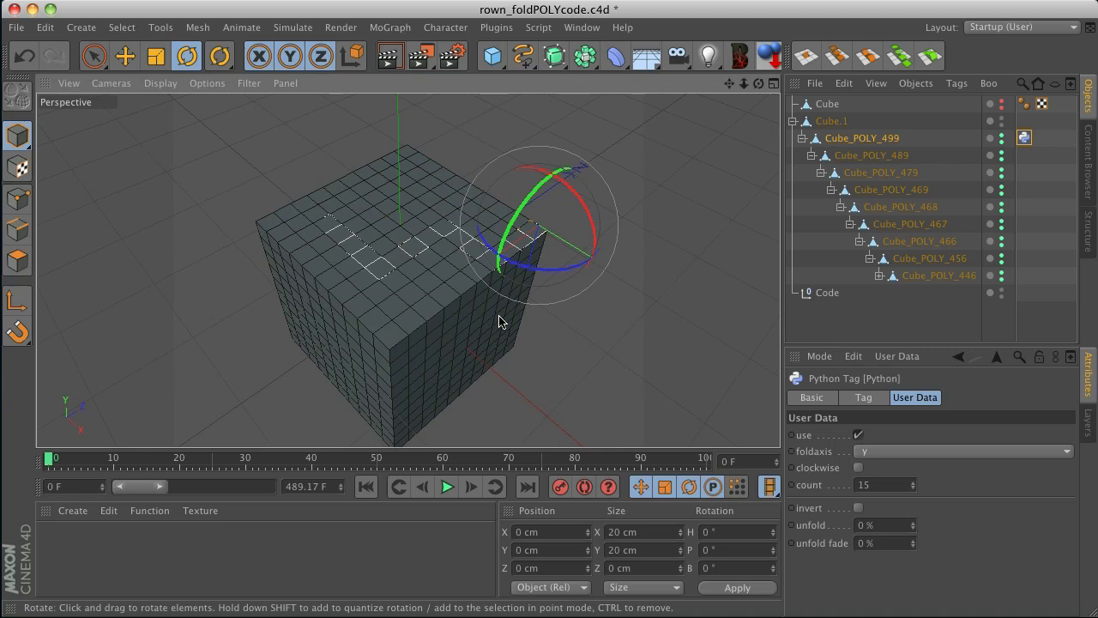
- Raise the tag's unfold to 100 %, then lower it through 92, 83 and 71 %
{"action": "left_click_drag", "start_coordinate": [356, 266], "coordinate": [355, 257], "text": "alt"}
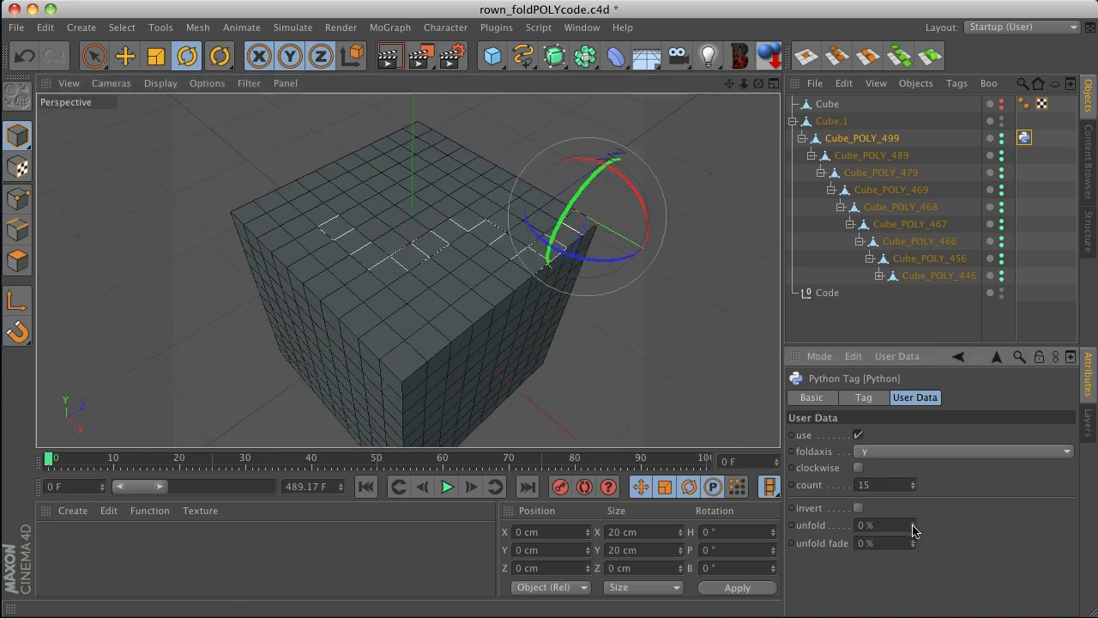
{"action": "left_click_drag", "start_coordinate": [913, 530], "coordinate": [912, 522]}
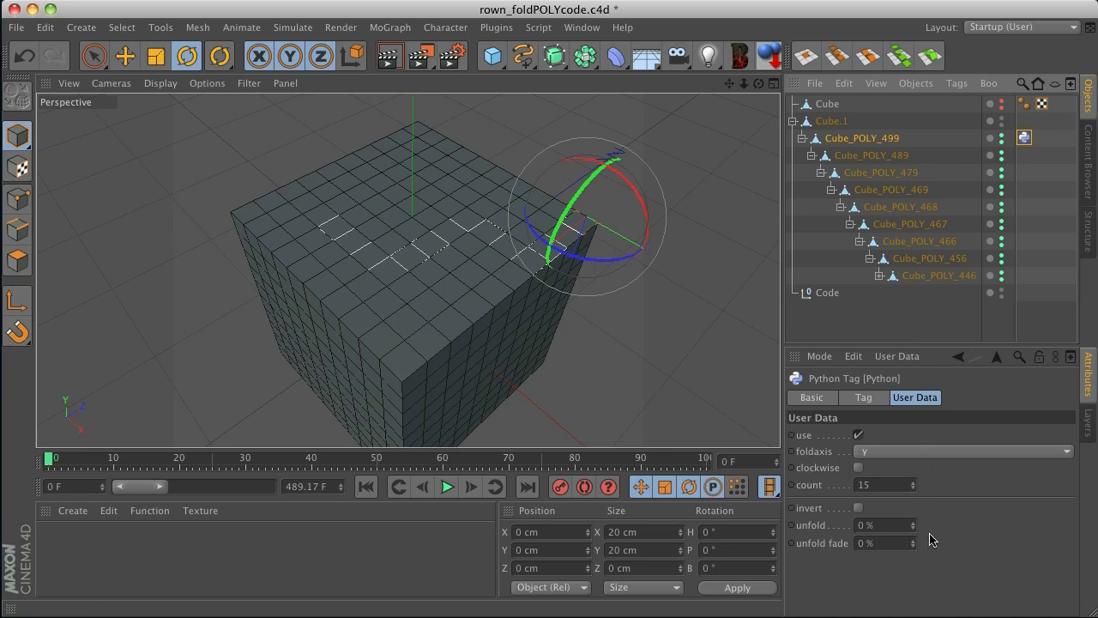
{"action": "left_click_drag", "start_coordinate": [914, 530], "coordinate": [995, 156]}
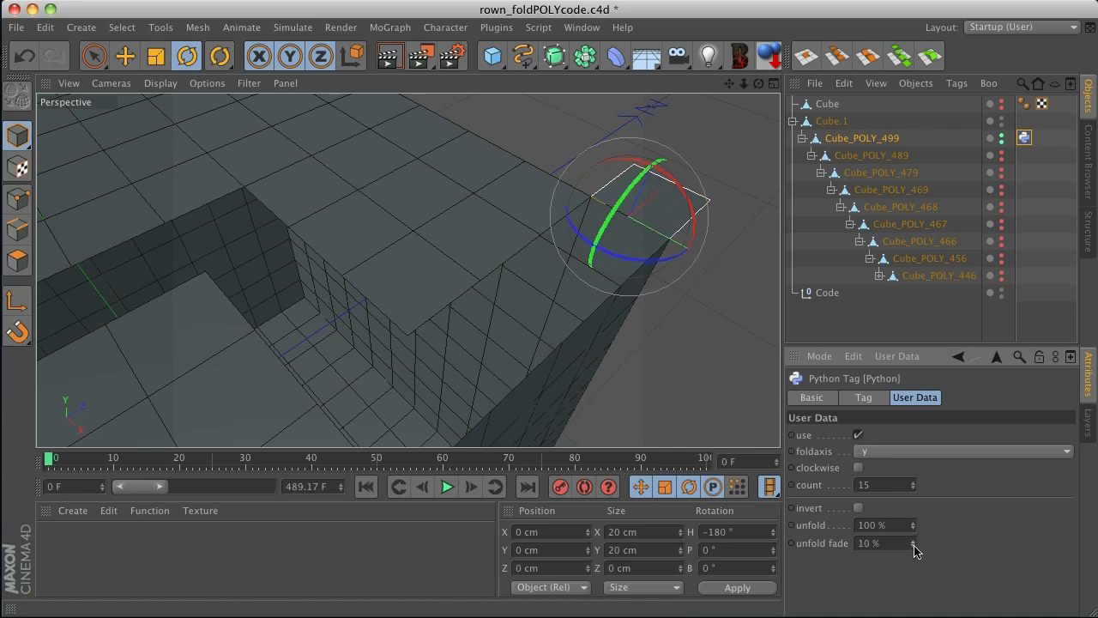
{"action": "left_click_drag", "start_coordinate": [912, 529], "coordinate": [912, 529]}
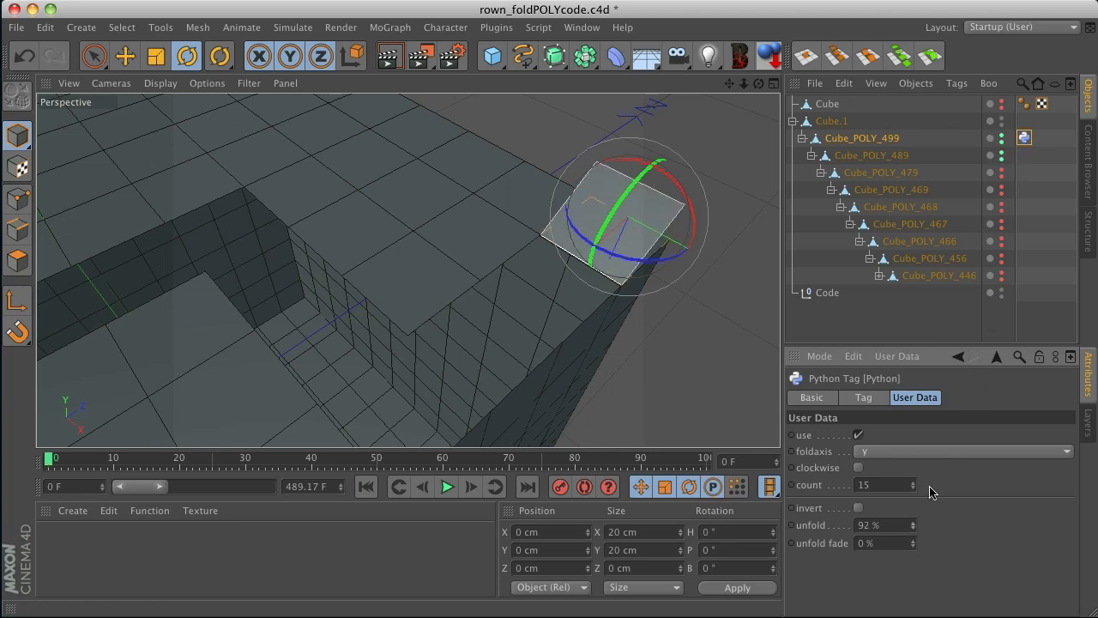
{"action": "left_click_drag", "start_coordinate": [912, 529], "coordinate": [913, 531]}
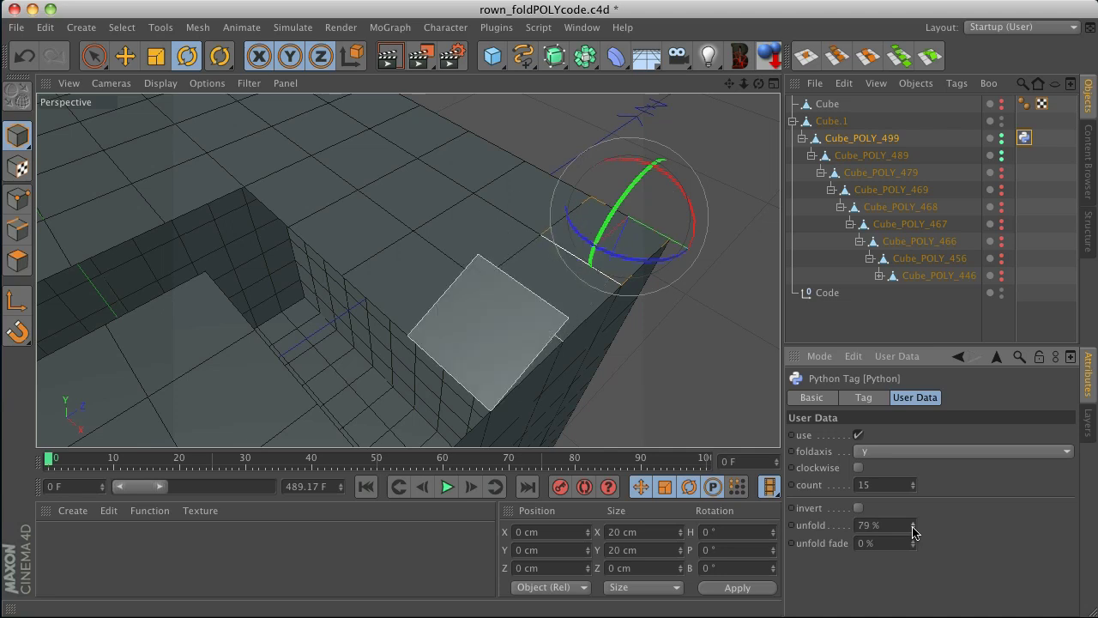
{"action": "left_click_drag", "start_coordinate": [912, 531], "coordinate": [913, 532]}
- Lower unfold to 44 % and increase unfold fade to 17 %
{"action": "left_click_drag", "start_coordinate": [429, 275], "coordinate": [807, 85], "text": "alt"}
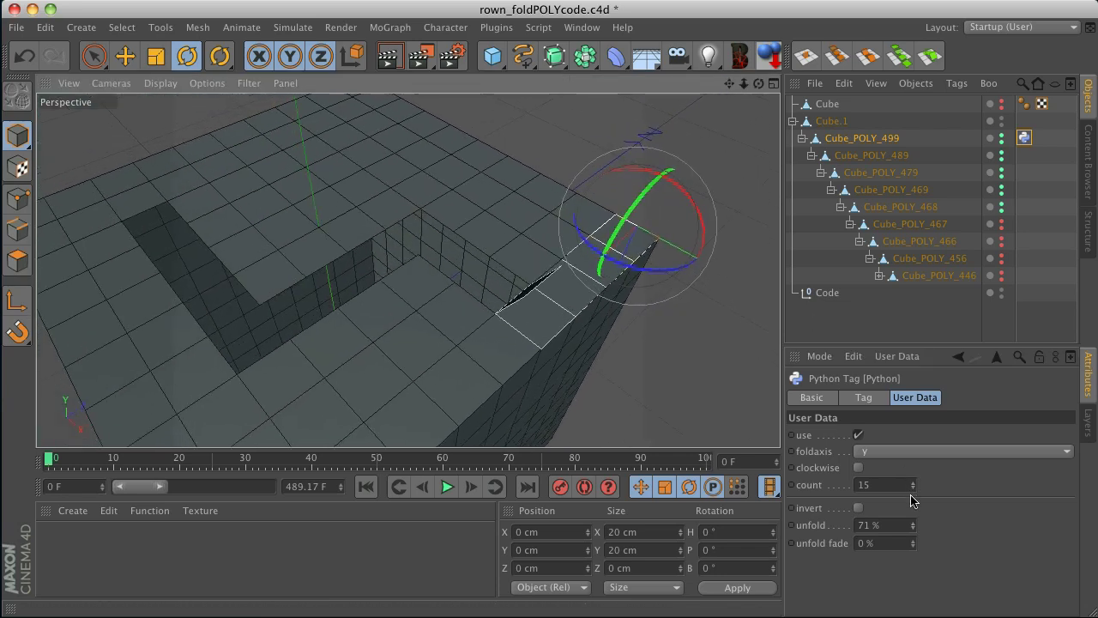
{"action": "left_click_drag", "start_coordinate": [916, 532], "coordinate": [914, 526]}
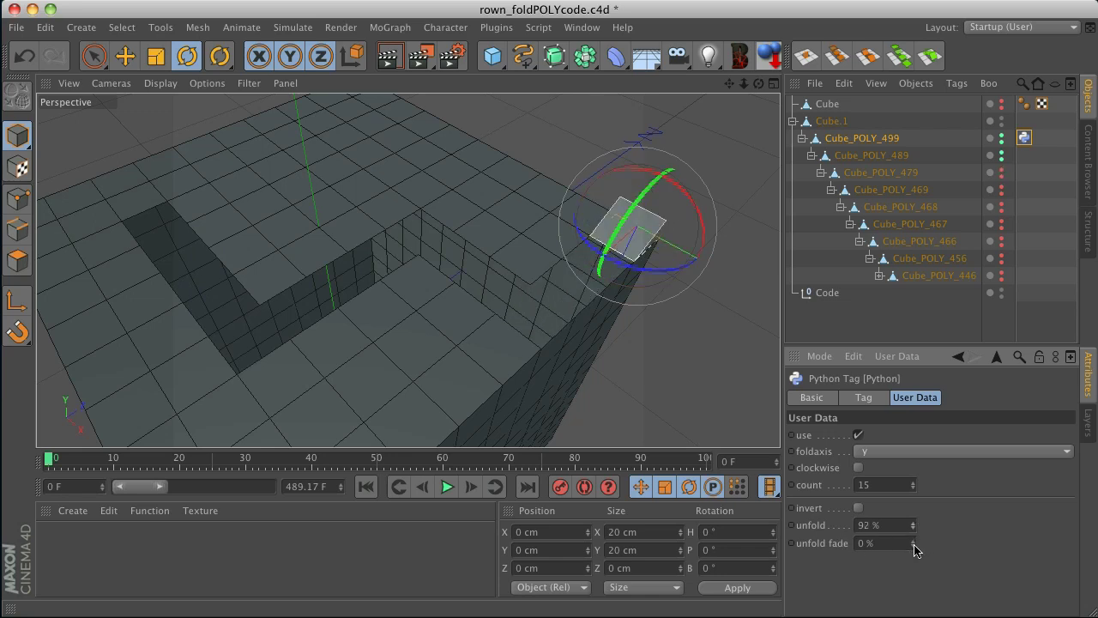
{"action": "left_click_drag", "start_coordinate": [914, 549], "coordinate": [915, 531]}
- Set unfold to 22 %, then raise it to 63 % while viewing the cube from above
{"action": "left_click_drag", "start_coordinate": [915, 532], "coordinate": [478, 340]}
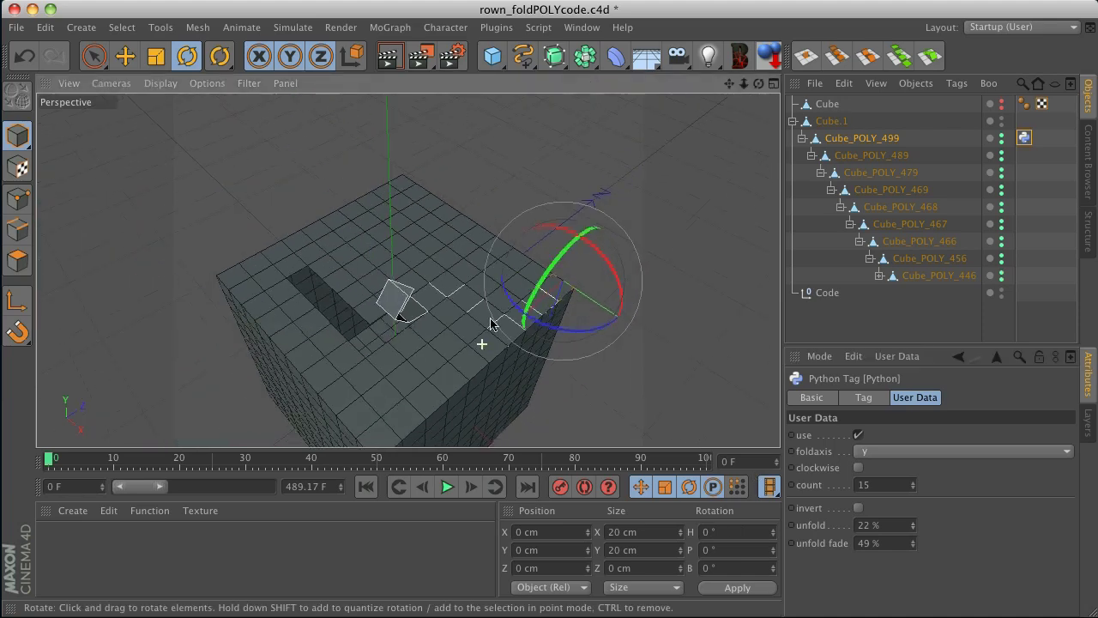
{"action": "left_click_drag", "start_coordinate": [550, 314], "coordinate": [424, 249], "text": "alt"}
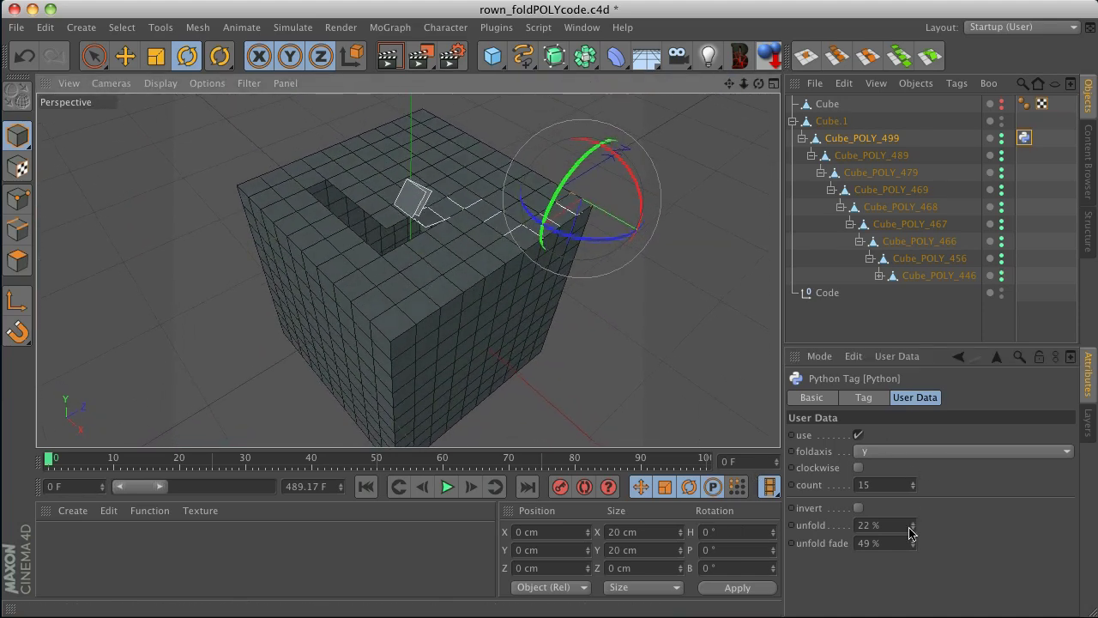
{"action": "left_click_drag", "start_coordinate": [909, 533], "coordinate": [912, 529]}
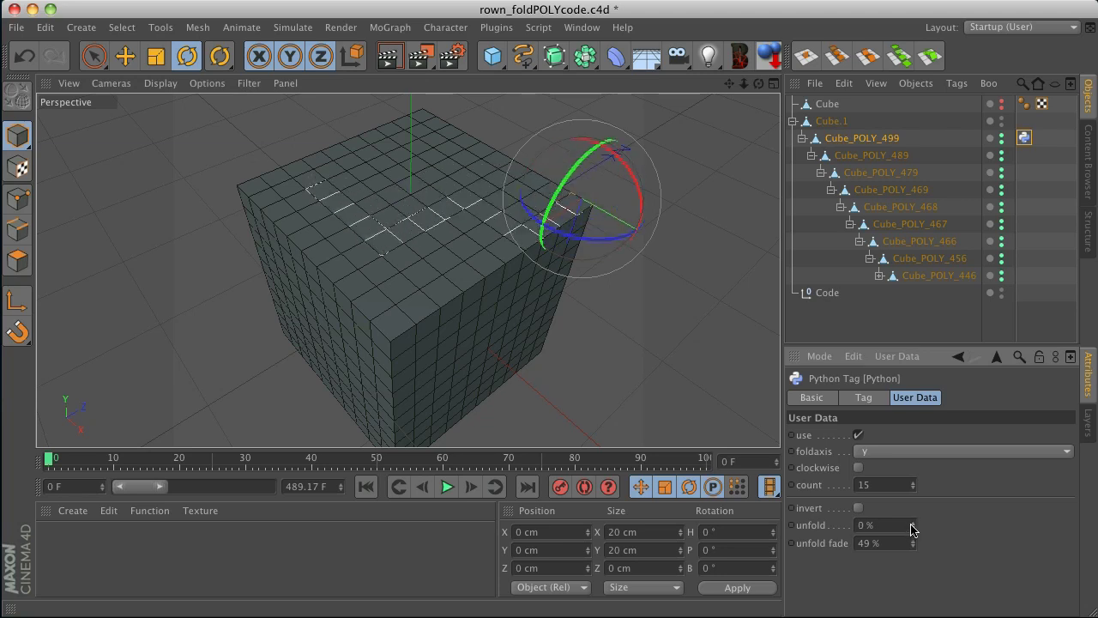
{"action": "left_click_drag", "start_coordinate": [758, 83], "coordinate": [515, 257]}
{"action": "left_click", "coordinate": [884, 326]}
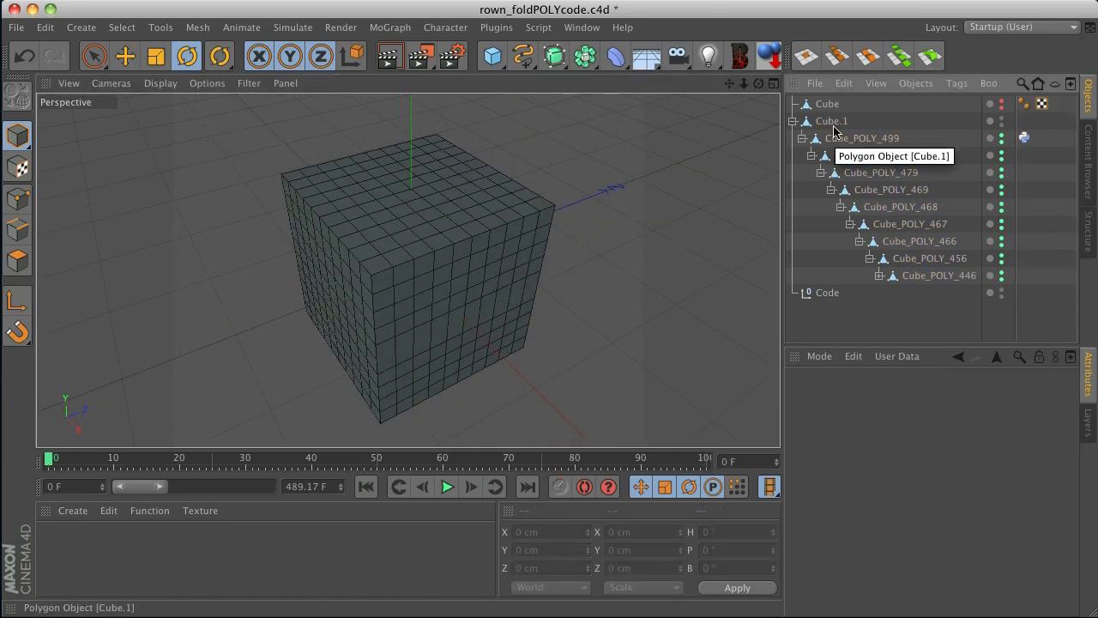
{"action": "left_click_drag", "start_coordinate": [758, 83], "coordinate": [549, 314]}
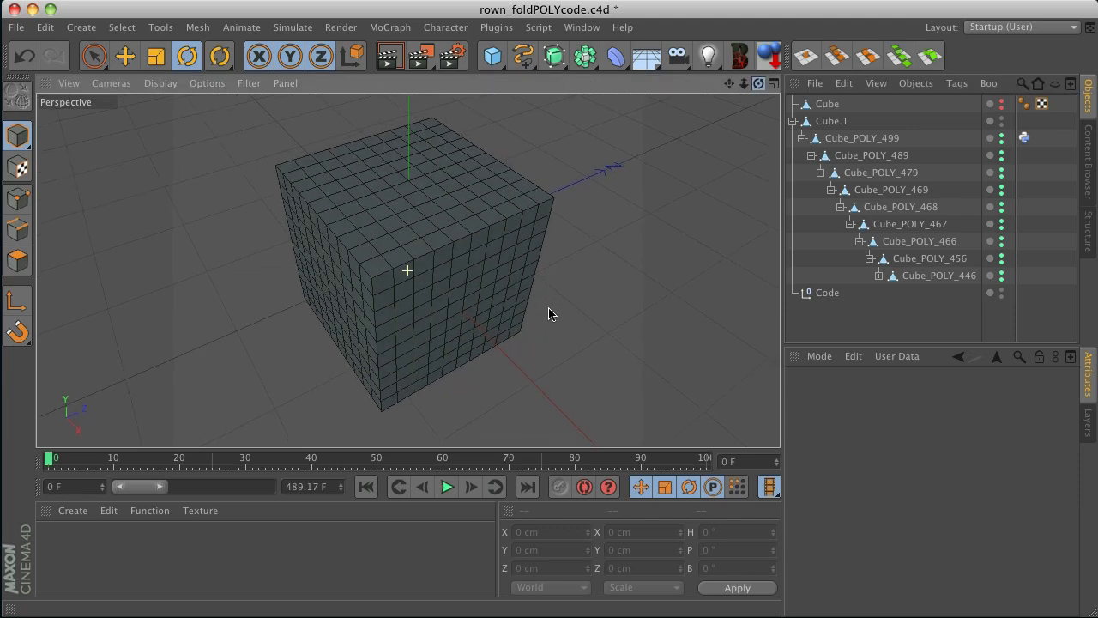